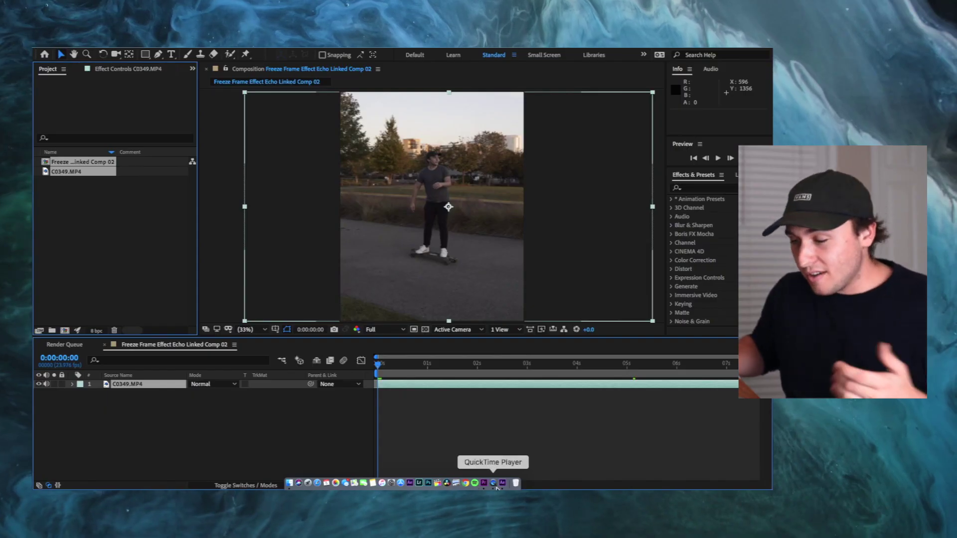
Step: Lower the preview resolution and apply 3D Camera Tracker to the skateboard clip, pre-composing it as C0349.MP4 Comp 1
{"action": "left_click", "coordinate": [439, 424]}
{"action": "left_click", "coordinate": [432, 387]}
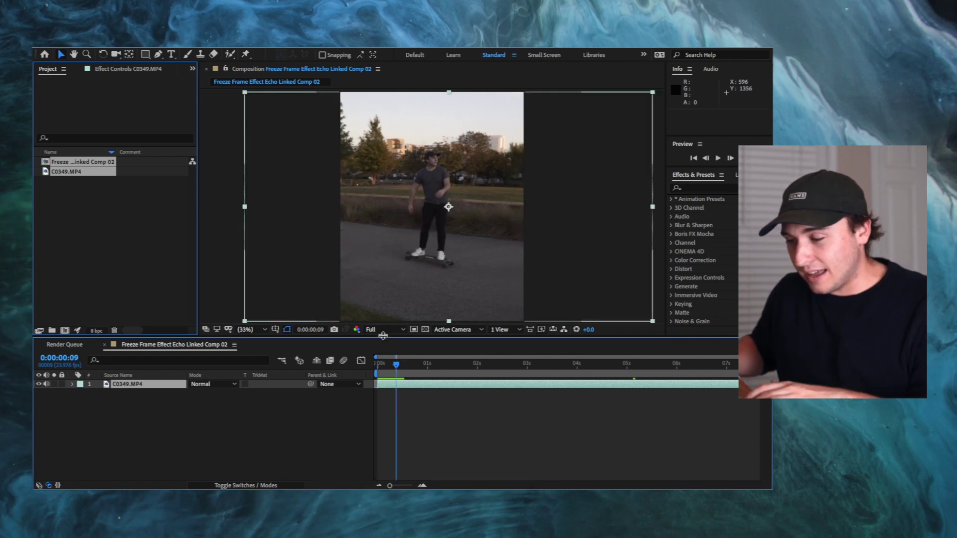
{"action": "left_click", "coordinate": [382, 329]}
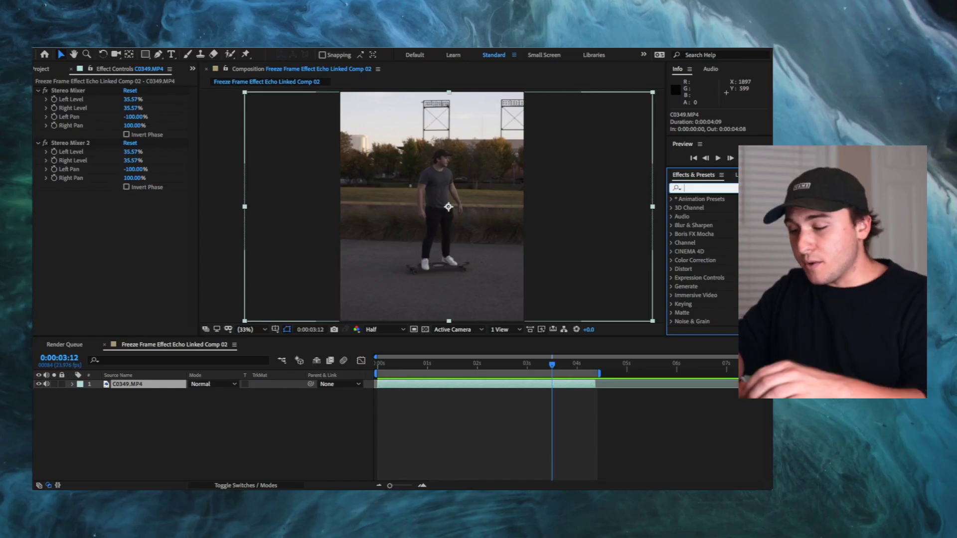
{"action": "type", "text": "ca"}
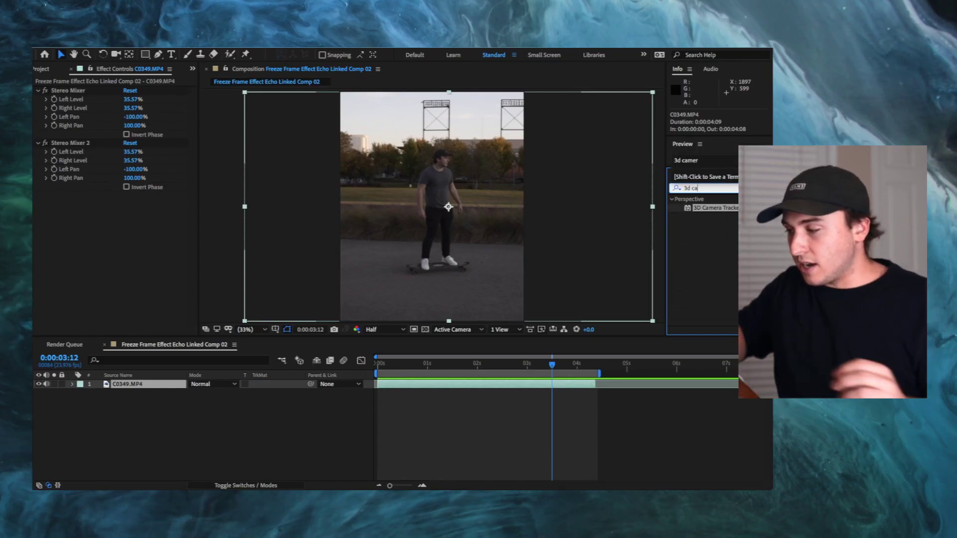
{"action": "left_click_drag", "start_coordinate": [731, 209], "coordinate": [474, 390]}
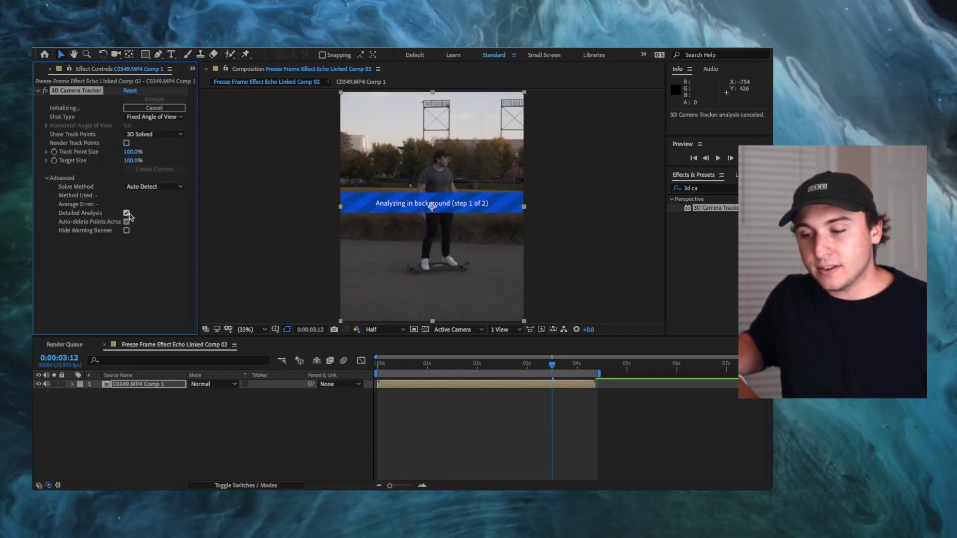
Step: Re-solve the track as Tripod Pan with Fixed Angle of View at 2.25 px error, then preview it
{"action": "left_click", "coordinate": [142, 188]}
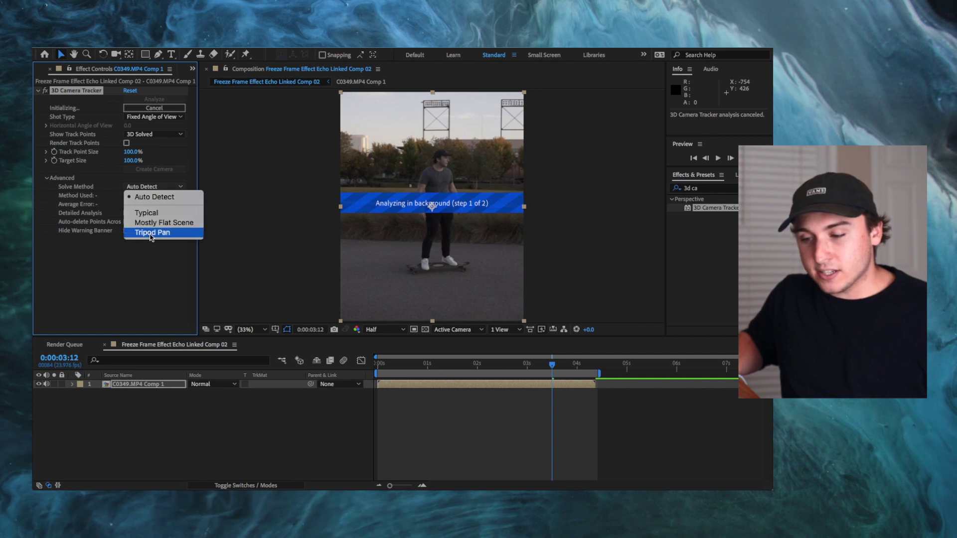
{"action": "left_click", "coordinate": [151, 234]}
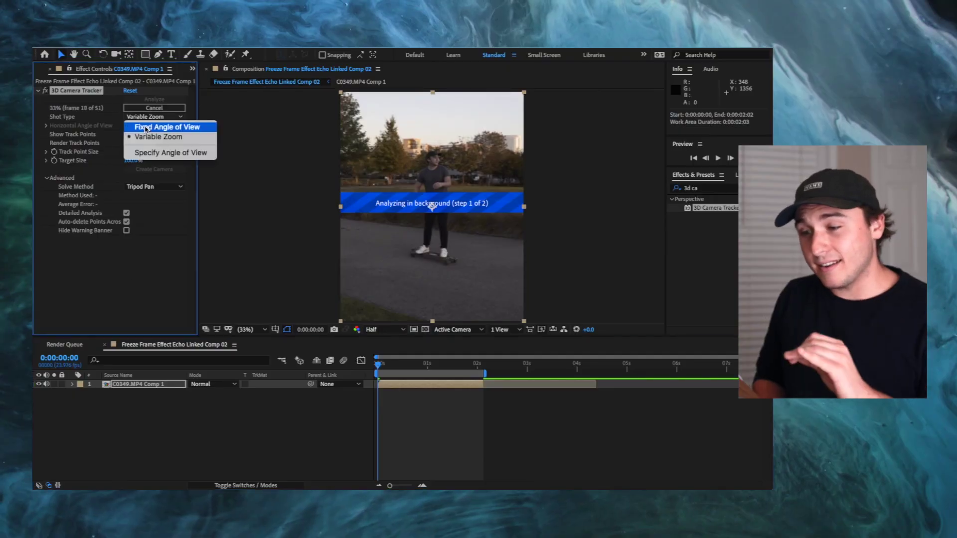
{"action": "left_click", "coordinate": [145, 128]}
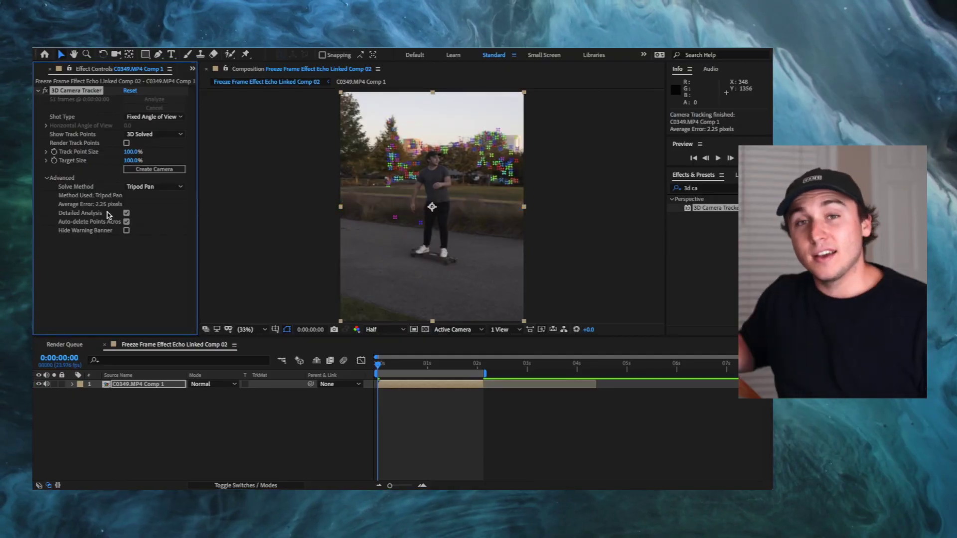
{"action": "key", "text": "space"}
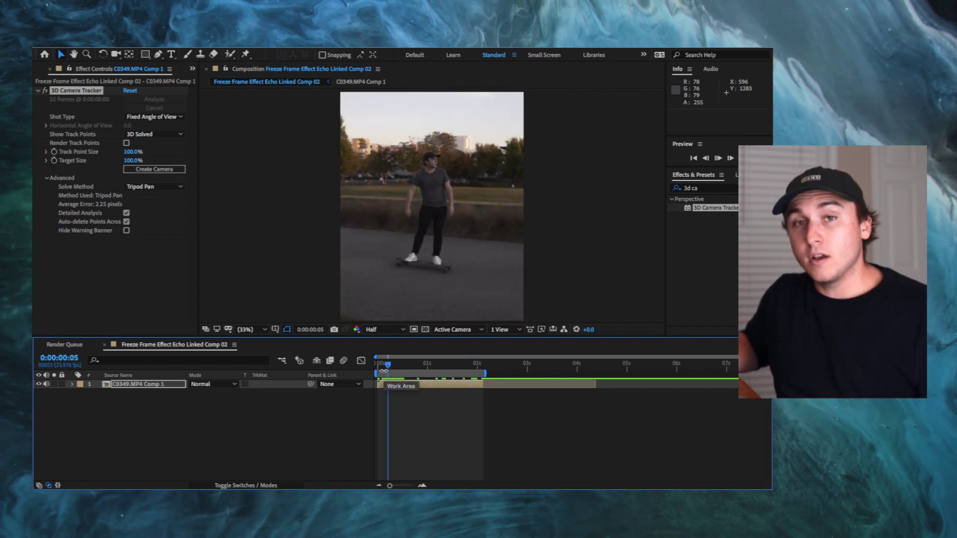
Step: Enlarge track points to 200% and create Track Null 1 and a 3D Tracker Camera from points around the skater
{"action": "left_click", "coordinate": [152, 157]}
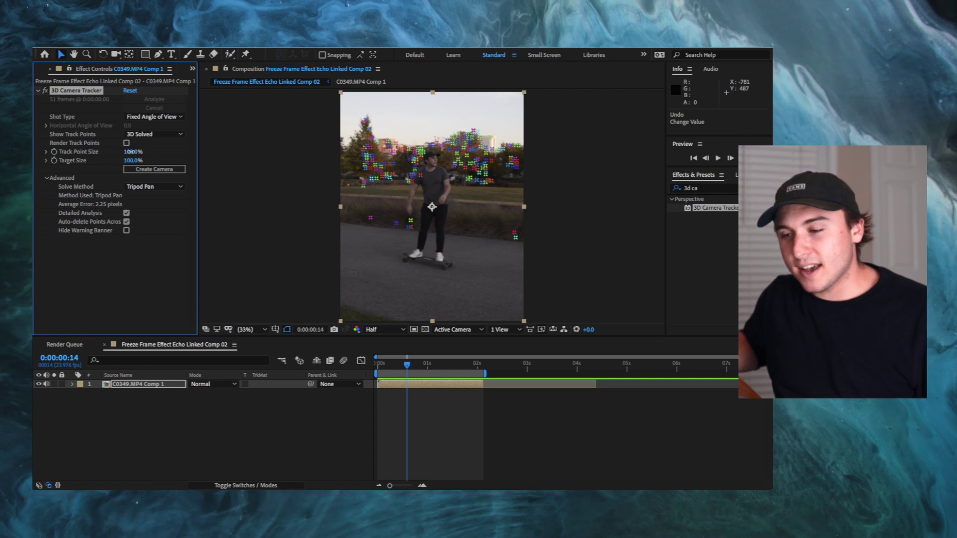
{"action": "left_click_drag", "start_coordinate": [130, 151], "coordinate": [186, 155]}
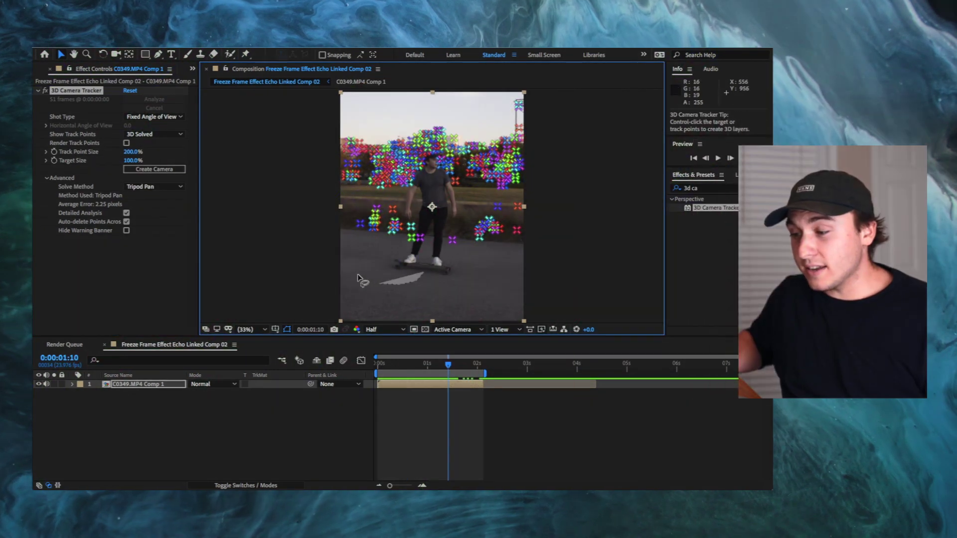
{"action": "mouse_move", "coordinate": [357, 278]}
{"action": "left_mouse_down"}
{"action": "mouse_move", "coordinate": [357, 175]}
{"action": "mouse_move", "coordinate": [470, 224]}
{"action": "mouse_move", "coordinate": [437, 262]}
{"action": "mouse_move", "coordinate": [408, 230]}
{"action": "left_mouse_up"}
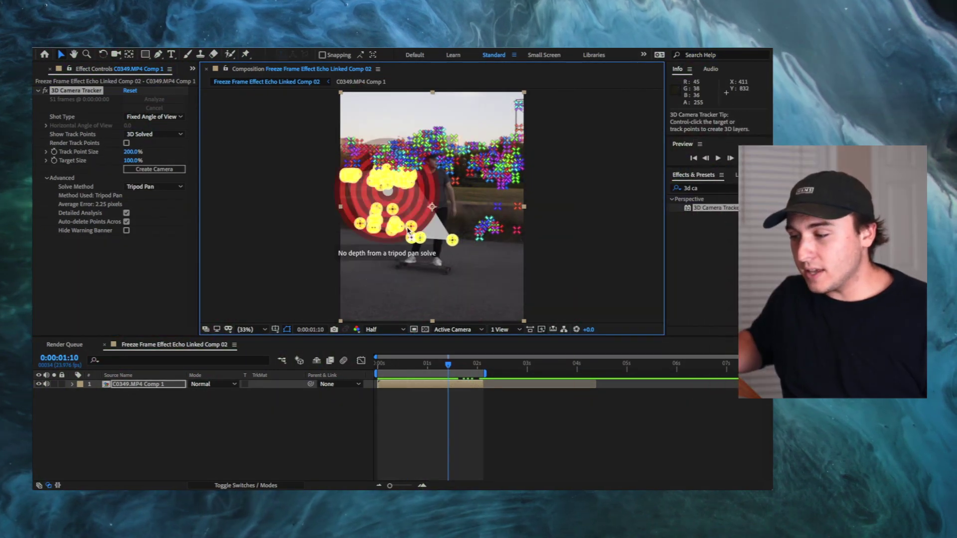
{"action": "right_click", "coordinate": [410, 230]}
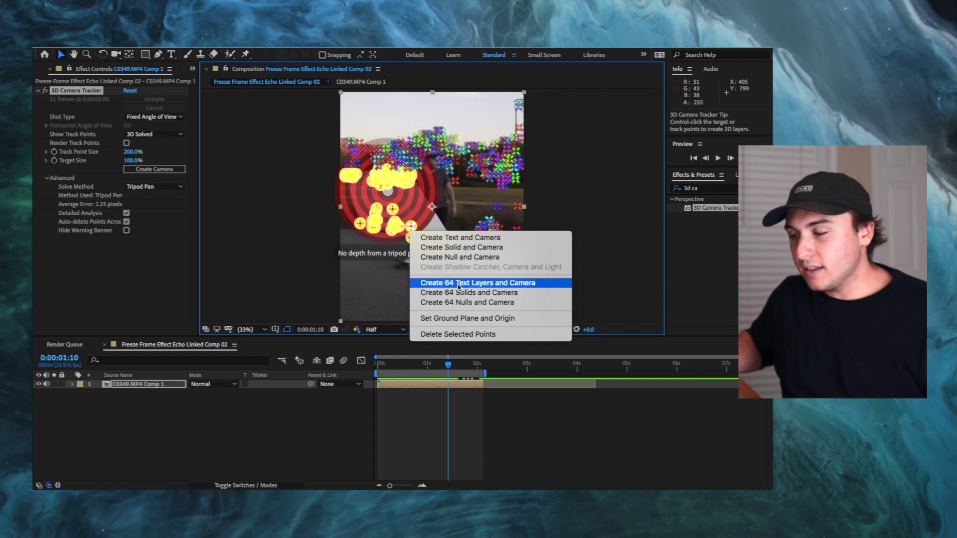
{"action": "left_click", "coordinate": [447, 258]}
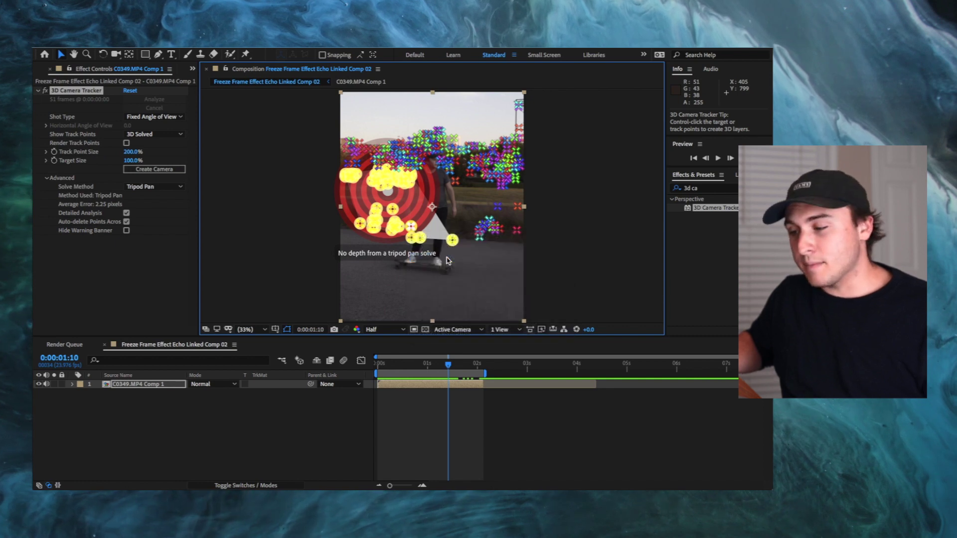
{"action": "left_click", "coordinate": [400, 365]}
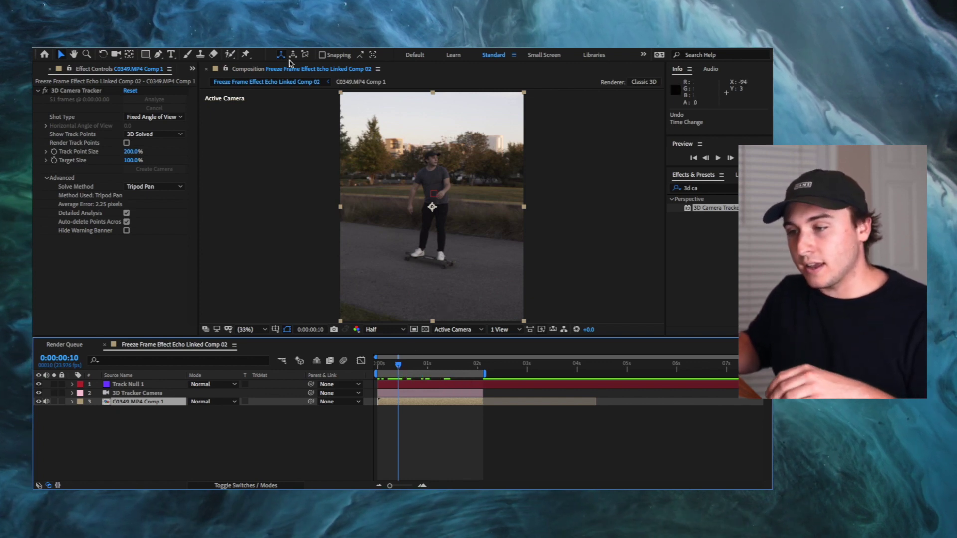
Step: Save the current frame as a still with the output format set to PNG
{"action": "left_click", "coordinate": [190, 46]}
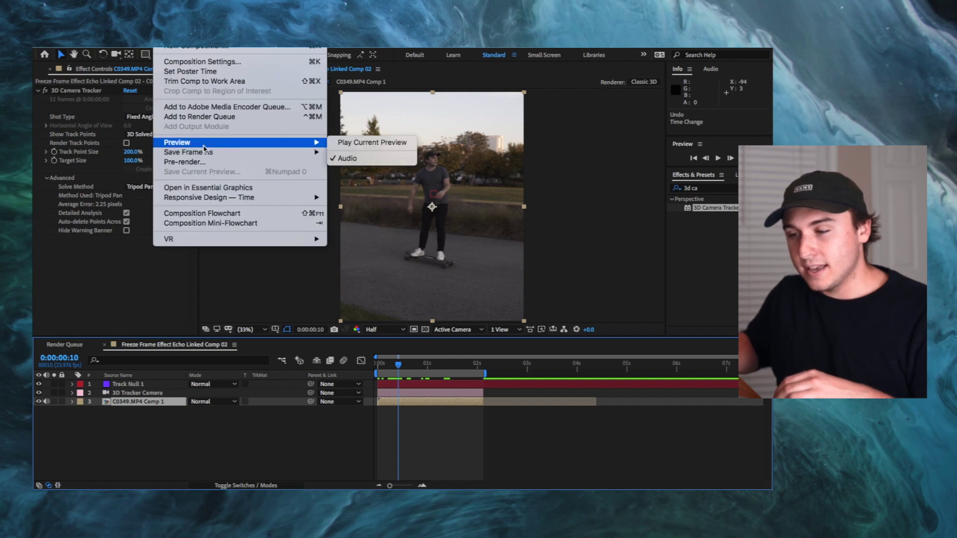
{"action": "mouse_move", "coordinate": [319, 156]}
{"action": "left_click", "coordinate": [370, 168]}
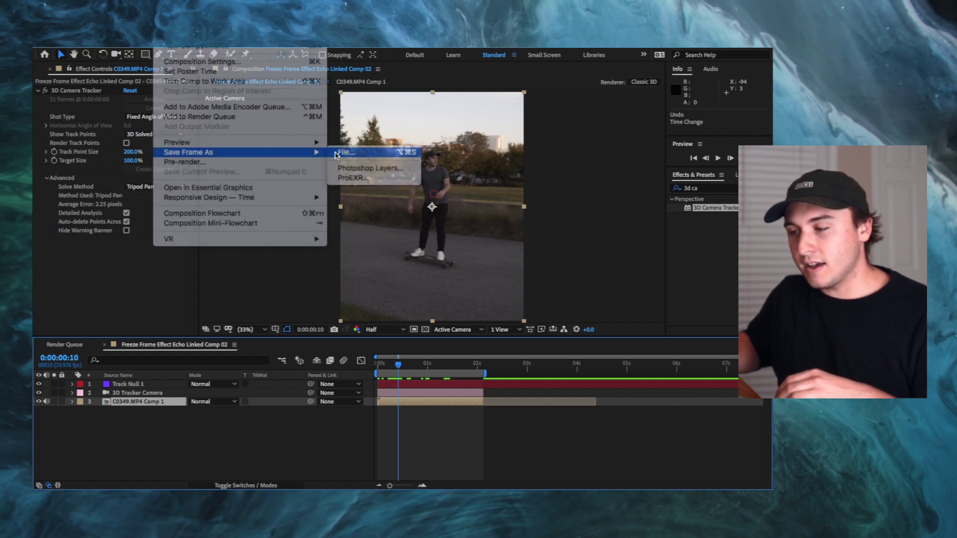
{"action": "left_click", "coordinate": [118, 414]}
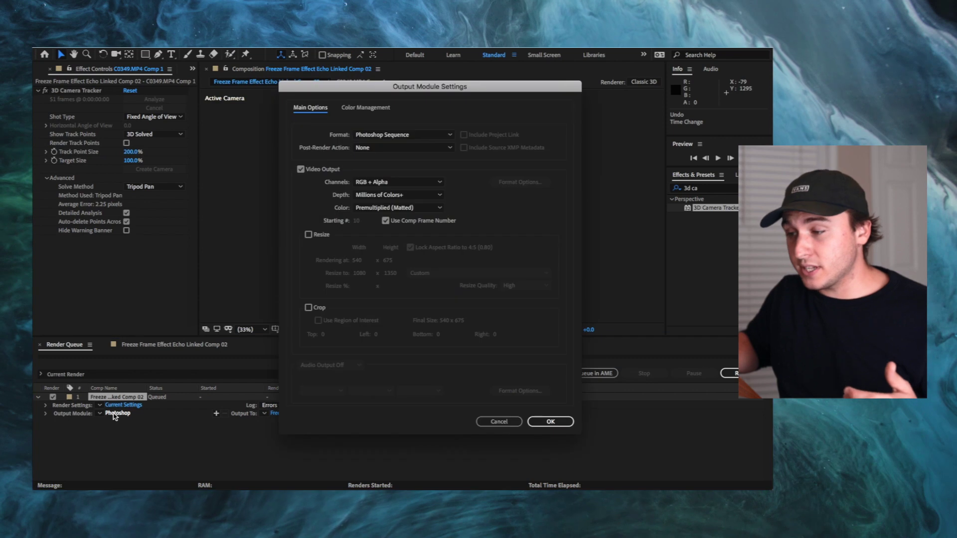
{"action": "left_click", "coordinate": [376, 142]}
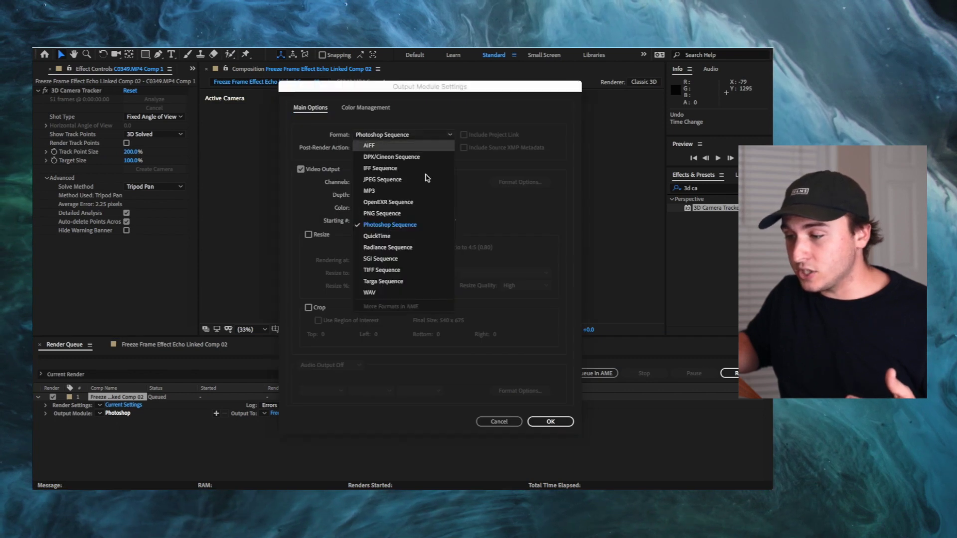
{"action": "left_click", "coordinate": [391, 221]}
{"action": "left_click", "coordinate": [548, 421]}
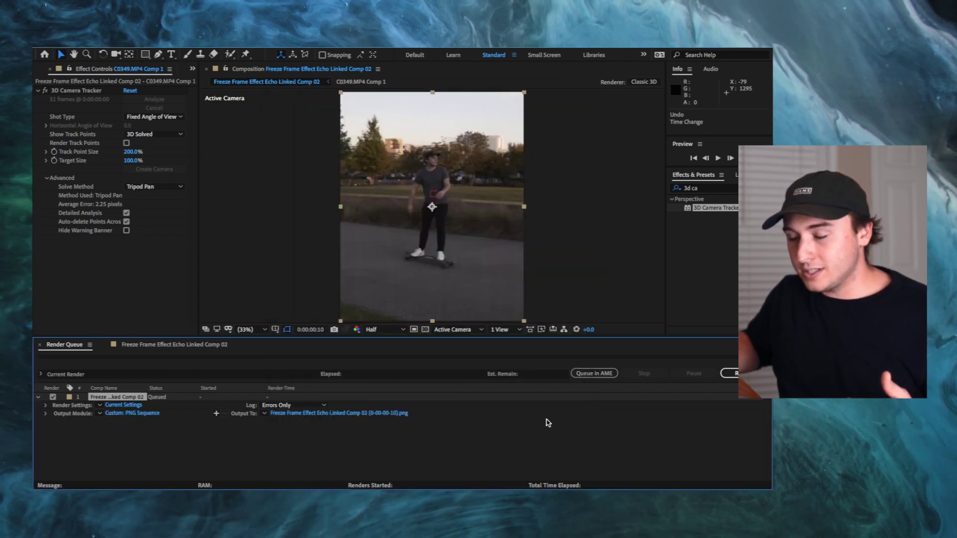
Step: Create a Freeze Frames folder inside the Premiere folder and save the still there as FF #1.png
{"action": "left_click", "coordinate": [390, 414]}
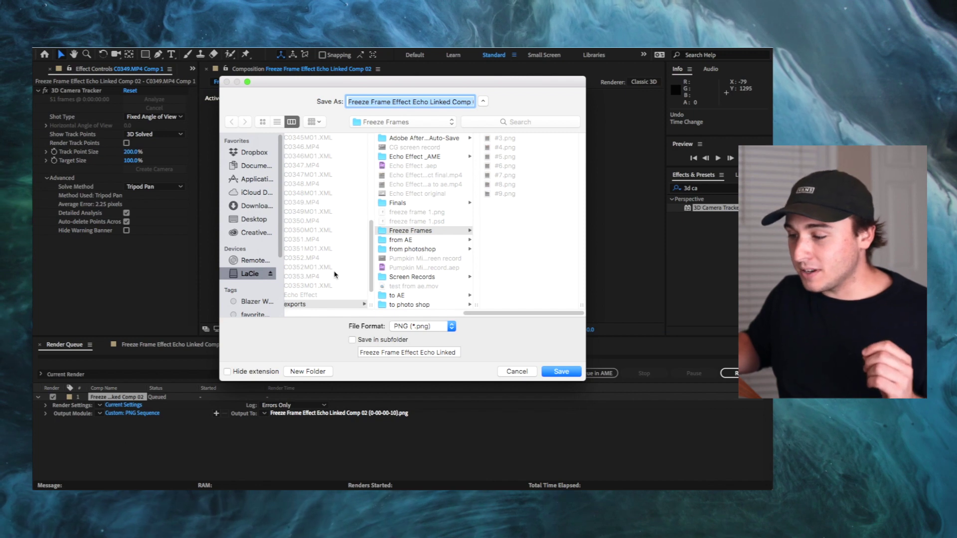
{"action": "scroll", "coordinate": [335, 274], "scroll_direction": "down", "scroll_amount": 2}
{"action": "left_click", "coordinate": [312, 305]}
{"action": "left_click", "coordinate": [308, 371]}
{"action": "type", "text": "Freeze Frames"}
{"action": "key", "text": "Return"}
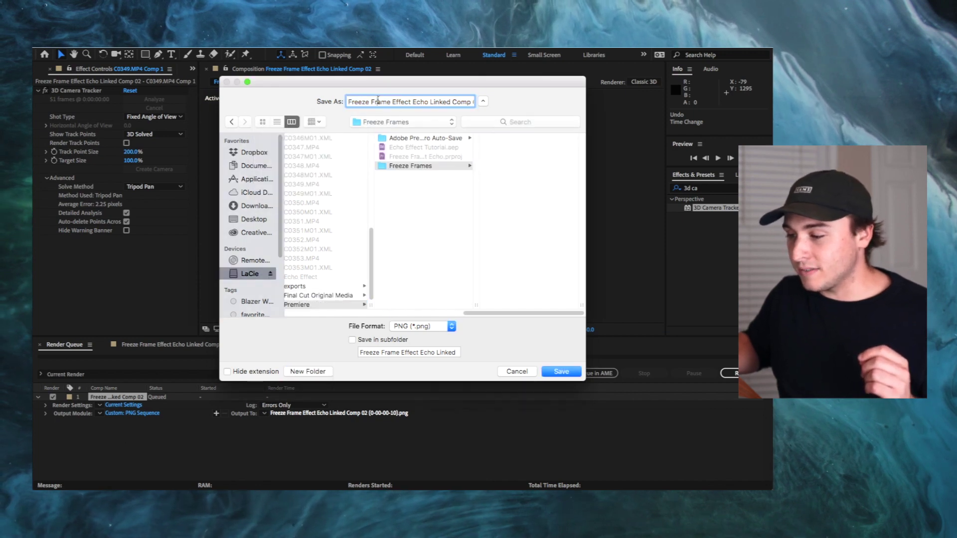
{"action": "type", "text": "F"}
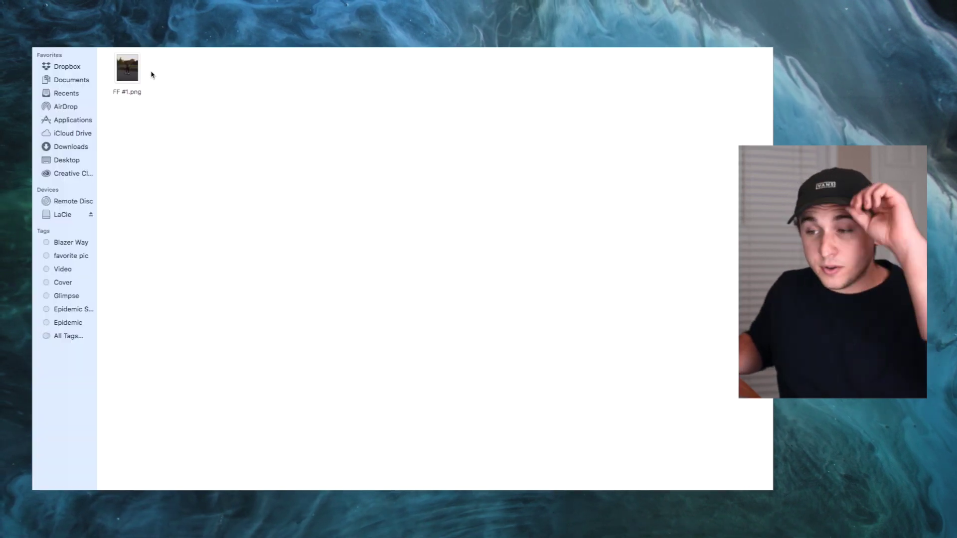
Step: Drag FF #1.png from Finder into the timeline, then delete that still layer again
{"action": "left_click_drag", "start_coordinate": [134, 76], "coordinate": [419, 397]}
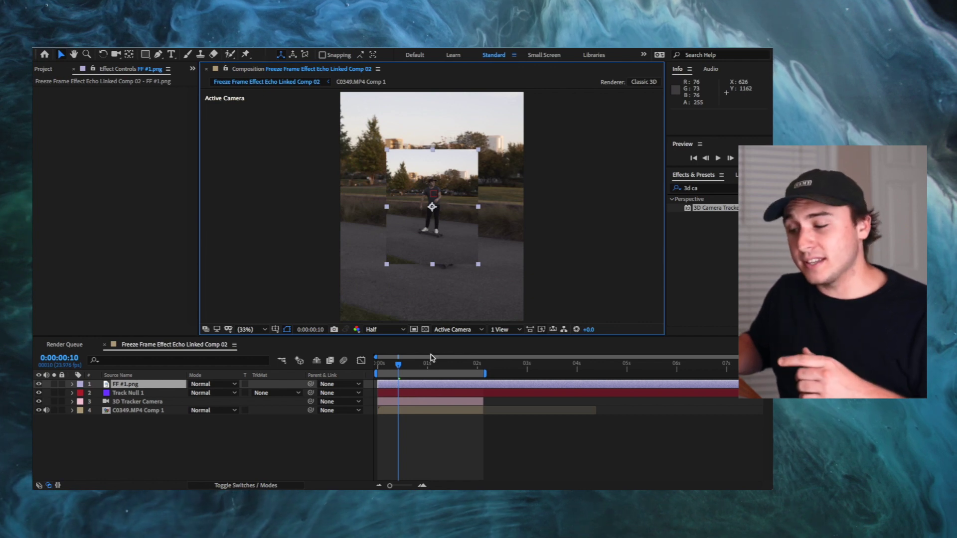
{"action": "key", "text": "Delete"}
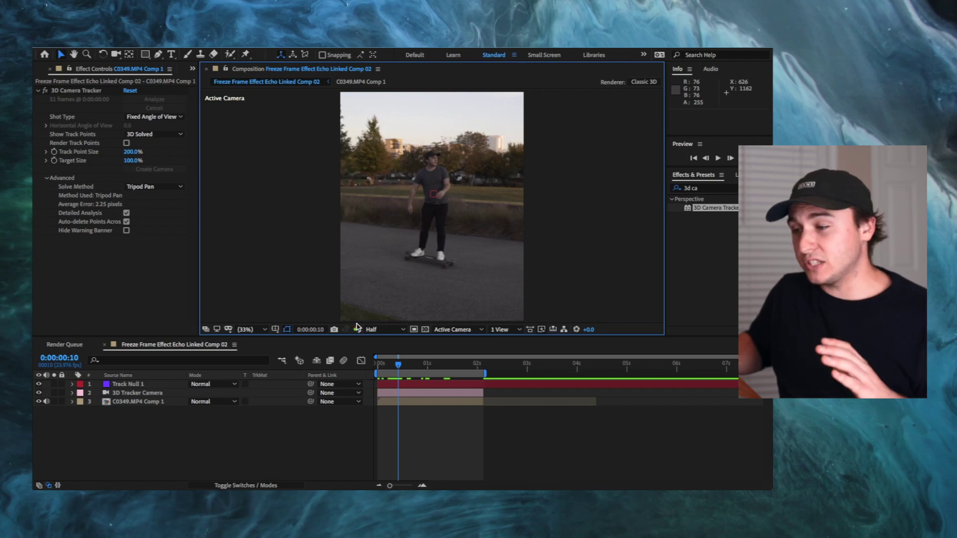
Step: At full resolution, render the frame as a Photoshop still and start the FF #1.png layer at 0:00:00:10
{"action": "left_click", "coordinate": [371, 329]}
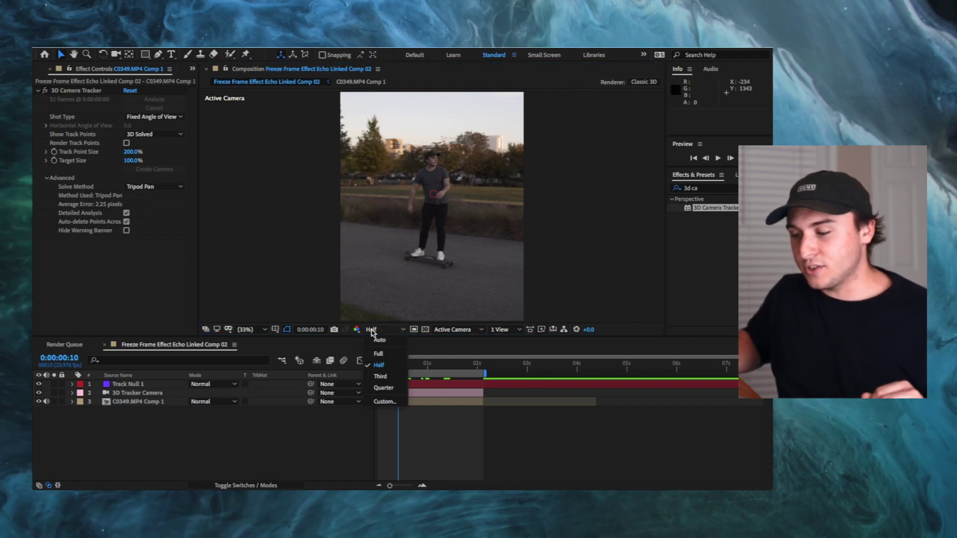
{"action": "left_click", "coordinate": [379, 353]}
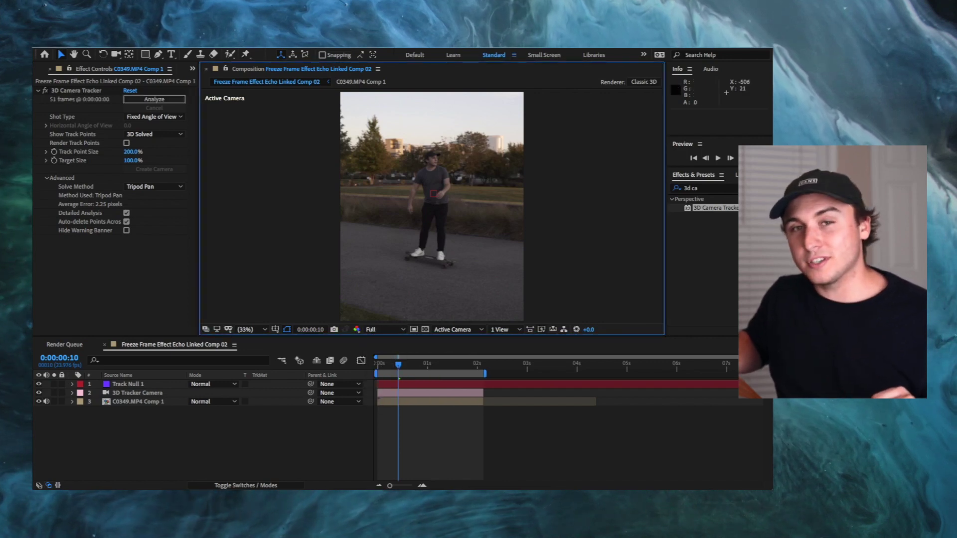
{"action": "left_click", "coordinate": [167, 47]}
{"action": "mouse_move", "coordinate": [307, 151]}
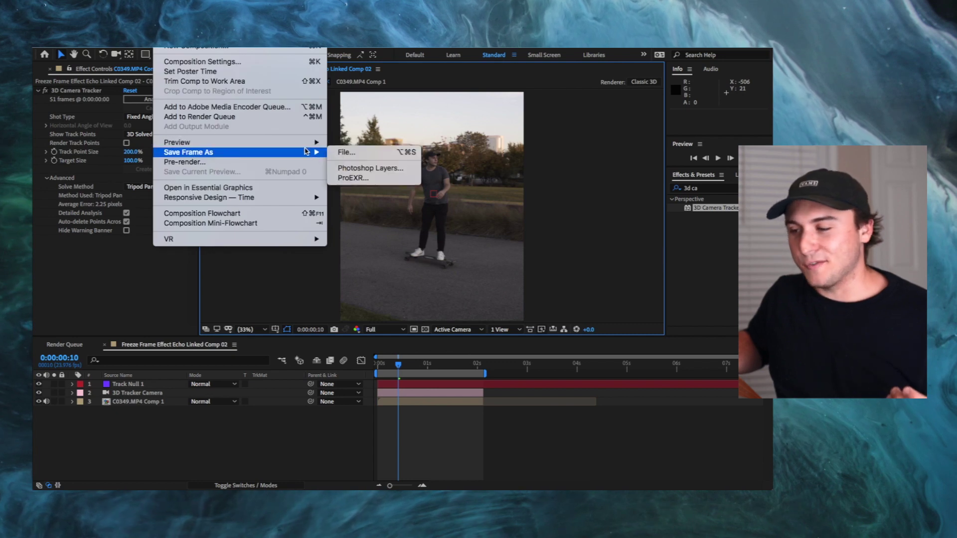
{"action": "left_click", "coordinate": [368, 168]}
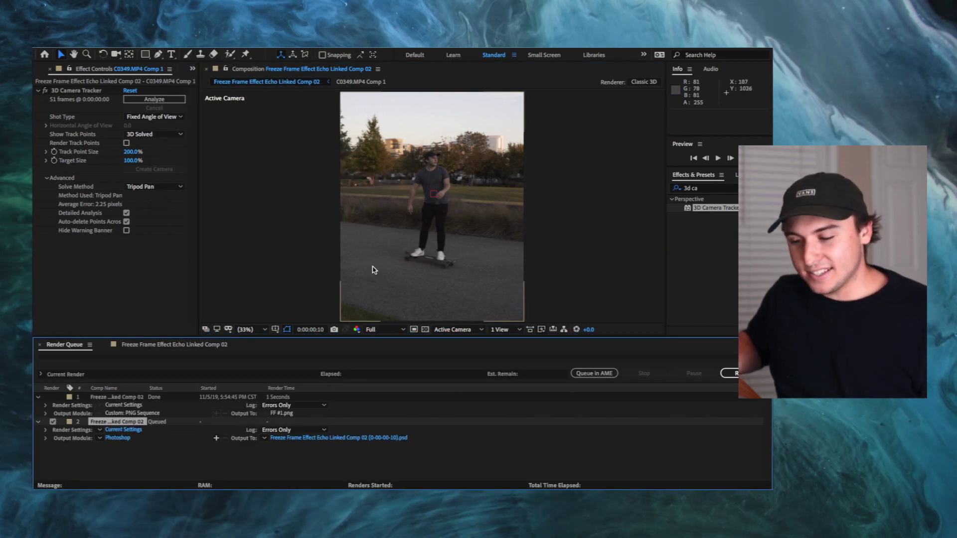
{"action": "left_click", "coordinate": [118, 439]}
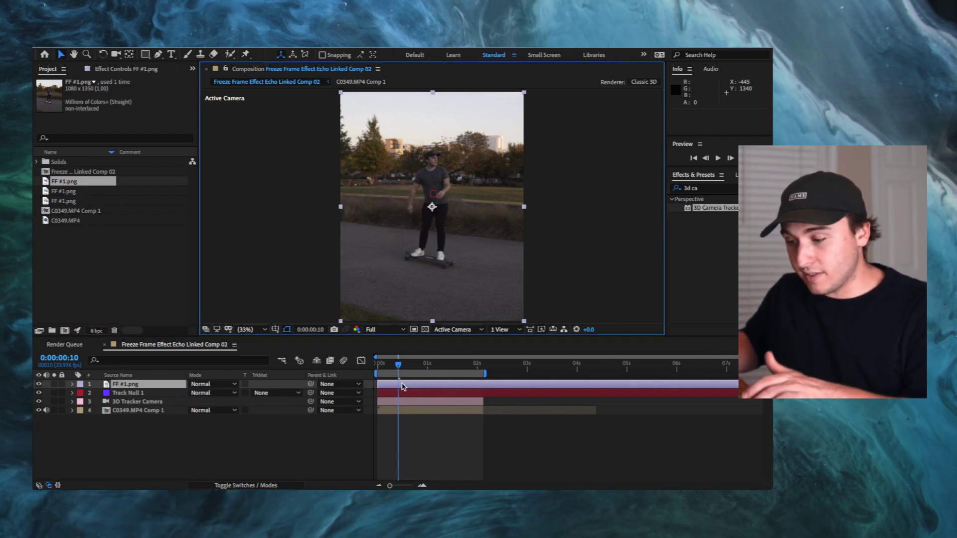
{"action": "left_click", "coordinate": [402, 386]}
{"action": "left_click_drag", "start_coordinate": [416, 389], "coordinate": [419, 390]}
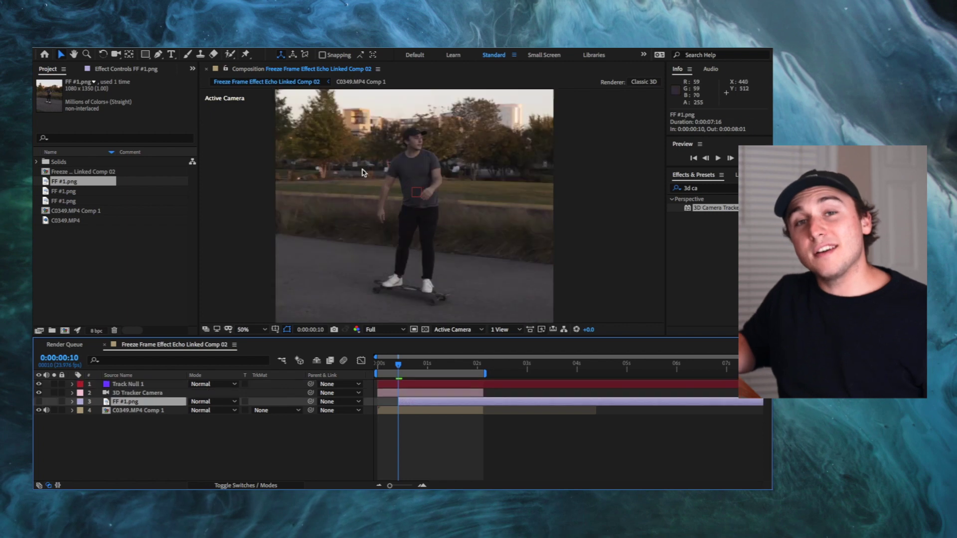
Step: With the Pen tool, zoom onto the skater and start Mask 1 beside his face and cap
{"action": "left_click", "coordinate": [158, 54]}
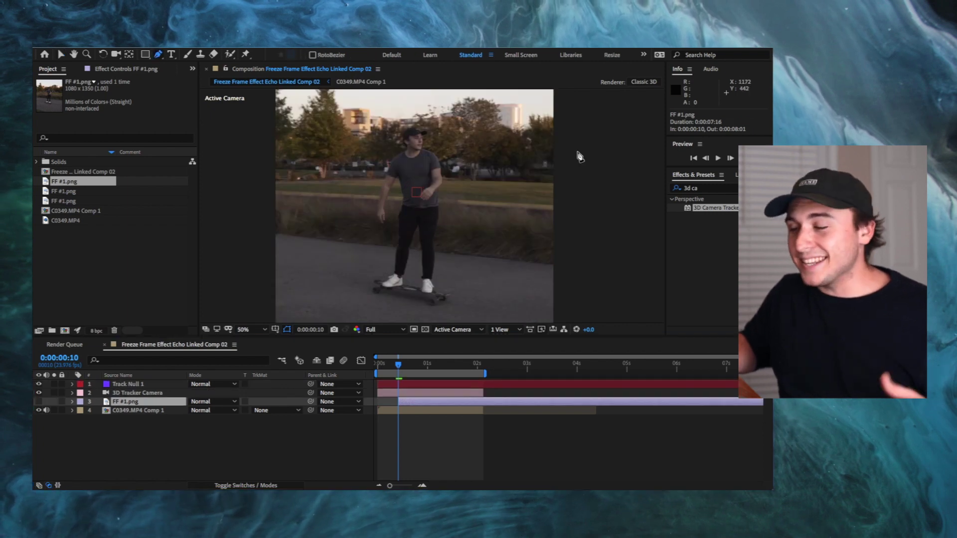
{"action": "scroll", "coordinate": [578, 157], "scroll_direction": "up", "scroll_amount": 4}
{"action": "key", "text": "h"}
{"action": "left_click_drag", "start_coordinate": [370, 207], "coordinate": [494, 185]}
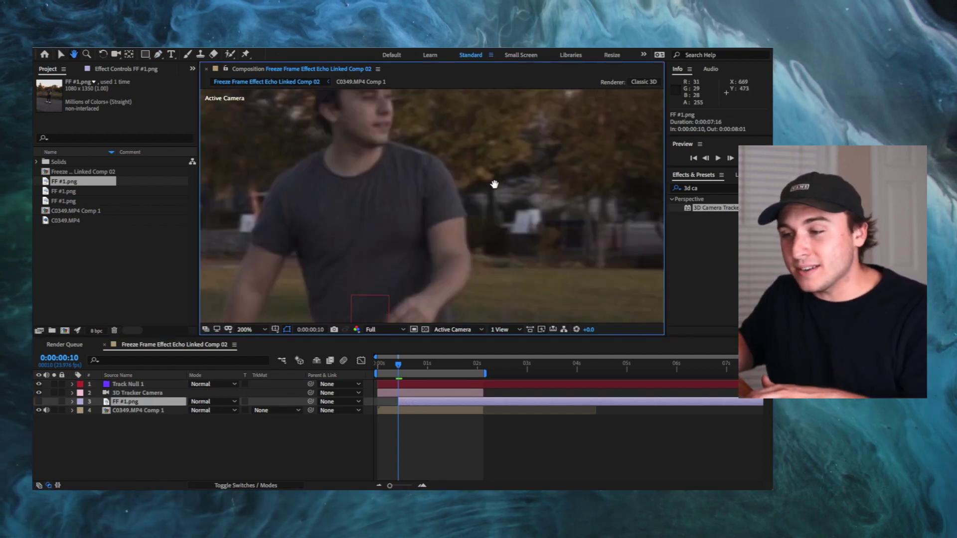
{"action": "left_click_drag", "start_coordinate": [427, 150], "coordinate": [450, 181]}
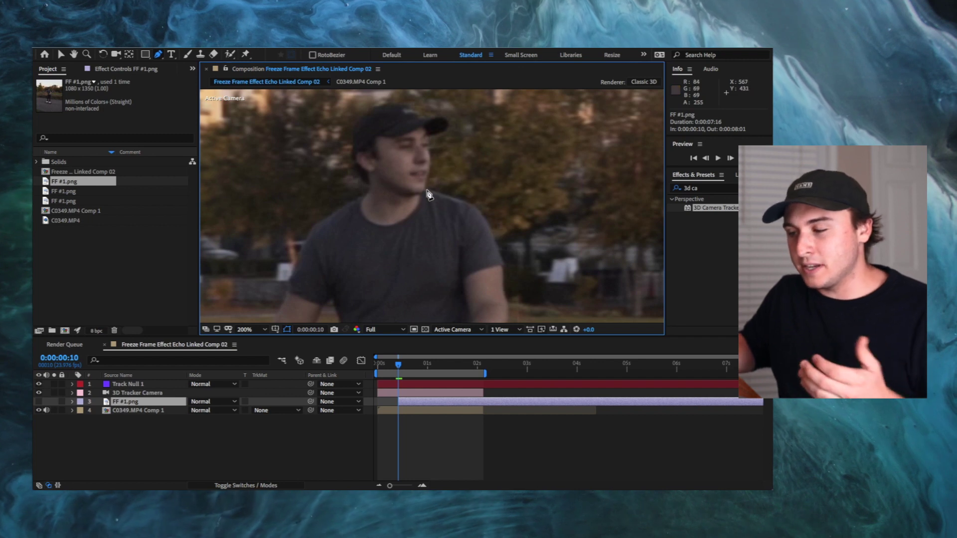
{"action": "left_click", "coordinate": [427, 187]}
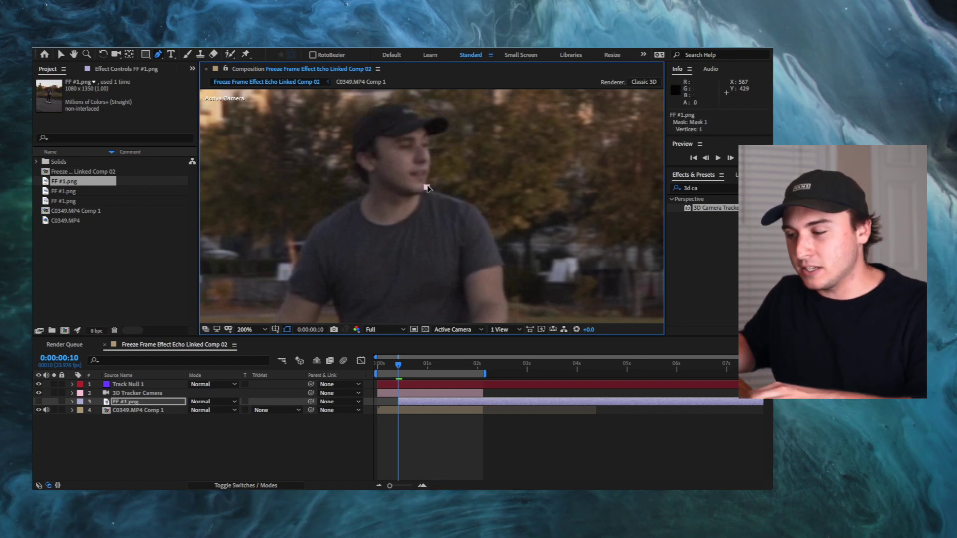
{"action": "left_click", "coordinate": [431, 158]}
{"action": "left_click", "coordinate": [431, 149]}
Step: Trace Mask 1 around the skateboard, legs and torso, and close it
{"action": "scroll", "coordinate": [372, 110], "scroll_direction": "down", "scroll_amount": 20}
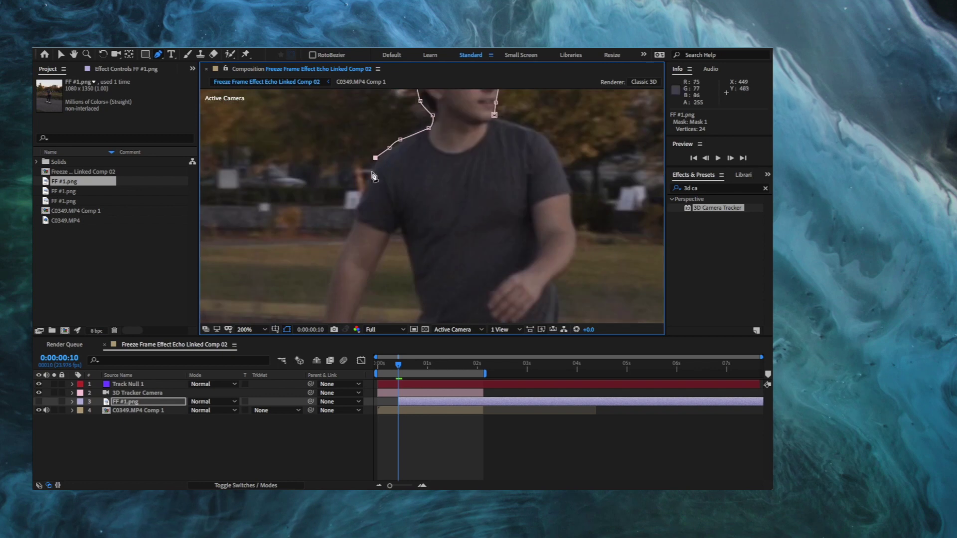
{"action": "left_click", "coordinate": [368, 240]}
{"action": "left_click", "coordinate": [632, 252]}
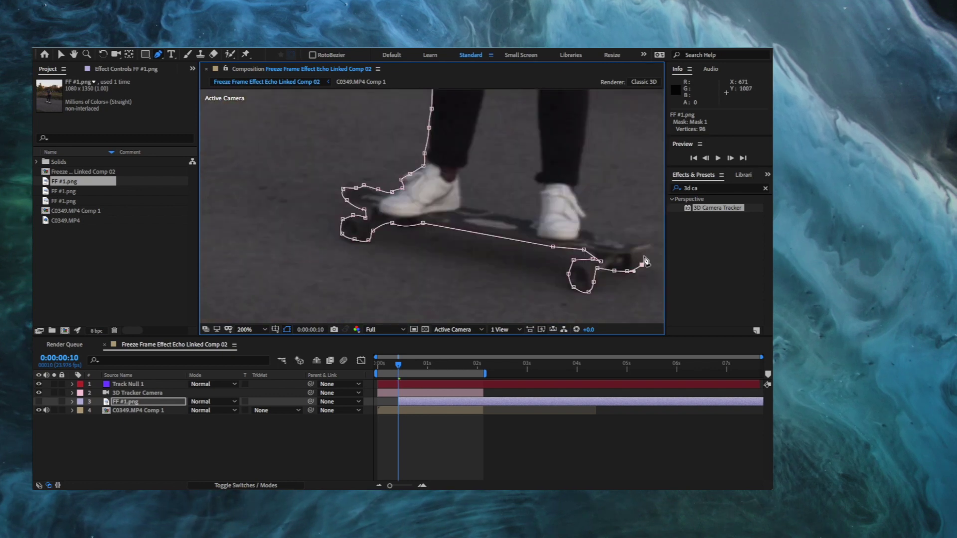
{"action": "scroll", "coordinate": [432, 206], "scroll_direction": "up", "scroll_amount": 10}
{"action": "left_click", "coordinate": [513, 267]}
{"action": "scroll", "coordinate": [432, 206], "scroll_direction": "up", "scroll_amount": 10}
{"action": "left_click", "coordinate": [551, 309]}
{"action": "left_click", "coordinate": [38, 401]}
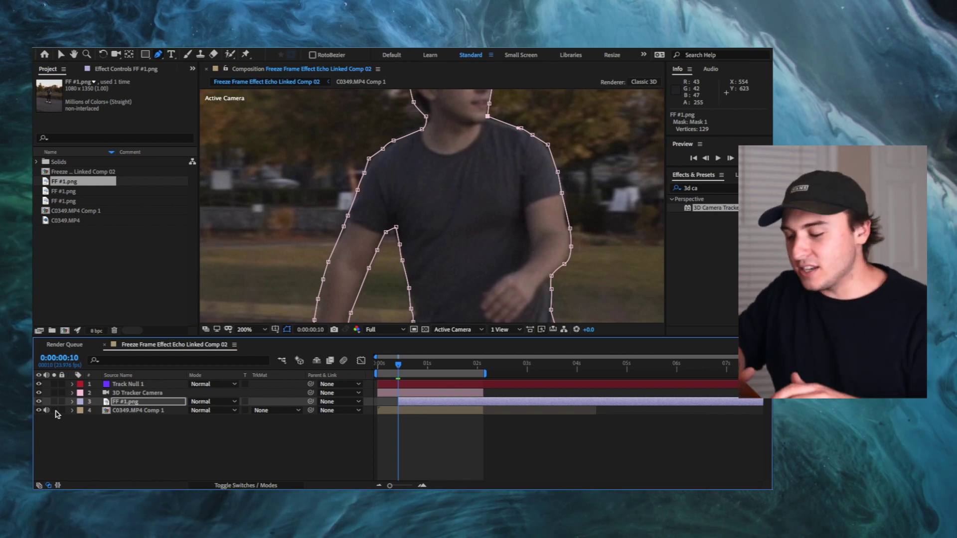
Step: With the background clip hidden temporarily, set FF #1.png's Mask 2 to Subtract
{"action": "key", "text": "shift+slash"}
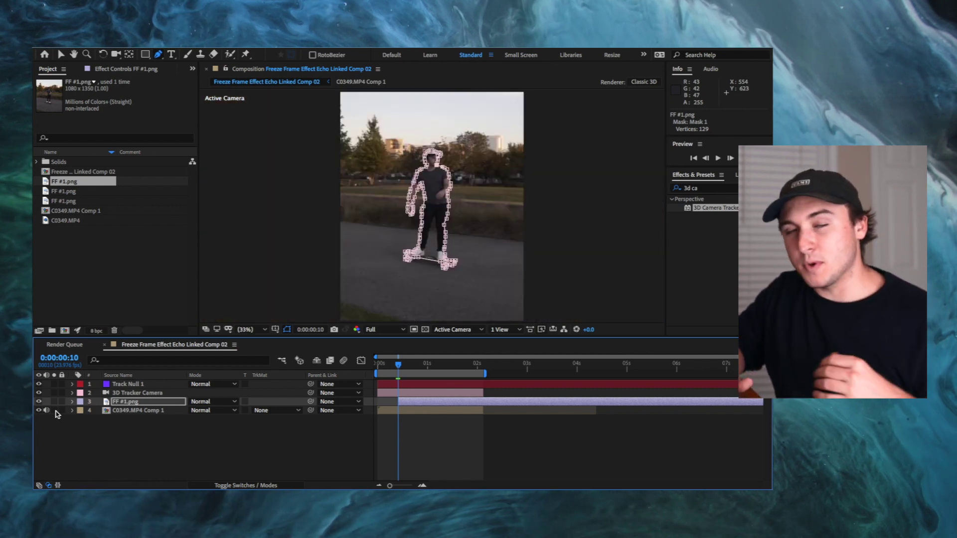
{"action": "left_click", "coordinate": [39, 410]}
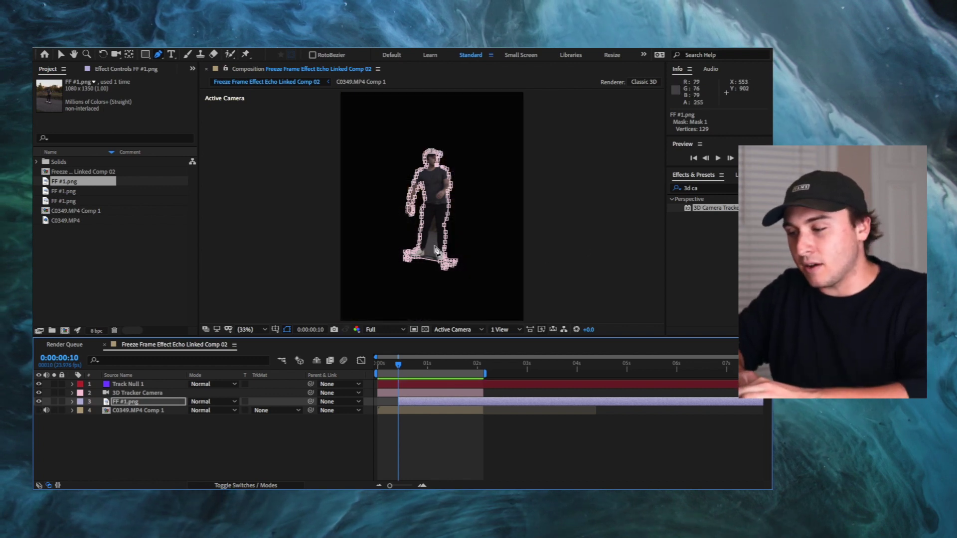
{"action": "scroll", "coordinate": [434, 246], "scroll_direction": "up", "scroll_amount": 3}
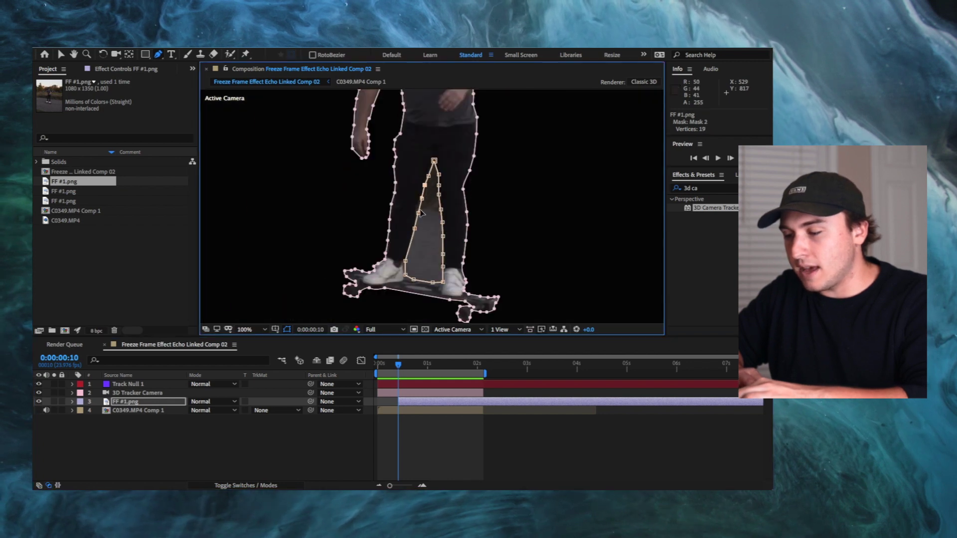
{"action": "left_click", "coordinate": [72, 401]}
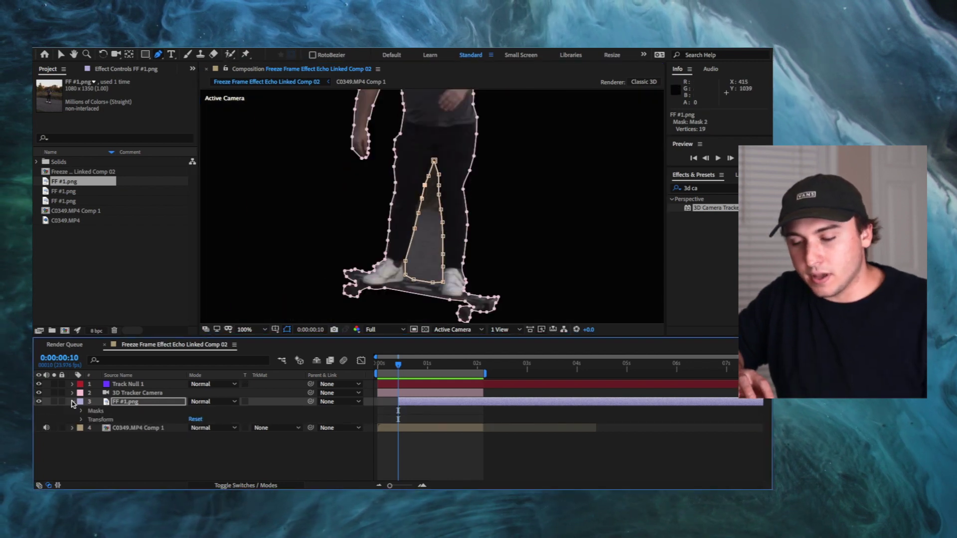
{"action": "left_click", "coordinate": [81, 411]}
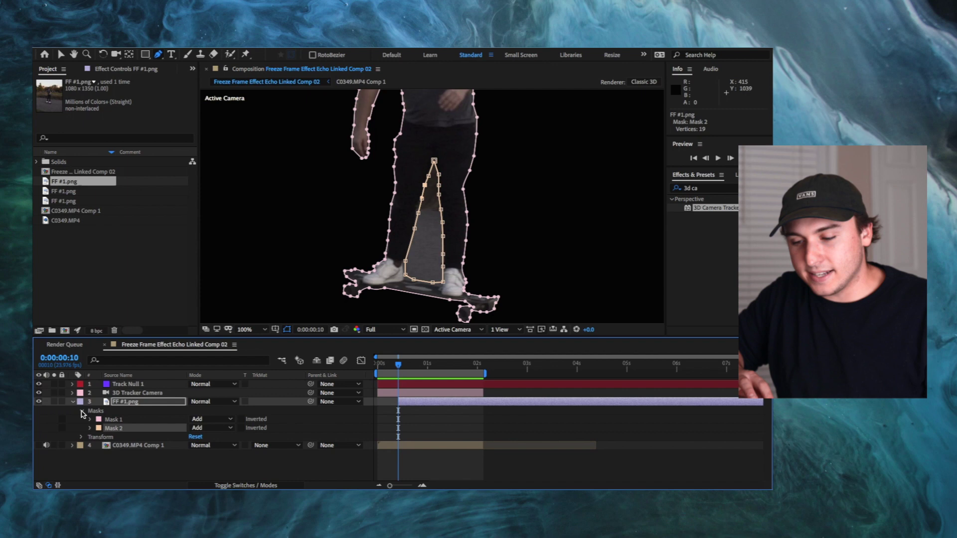
{"action": "left_click", "coordinate": [216, 429]}
{"action": "left_click", "coordinate": [215, 440]}
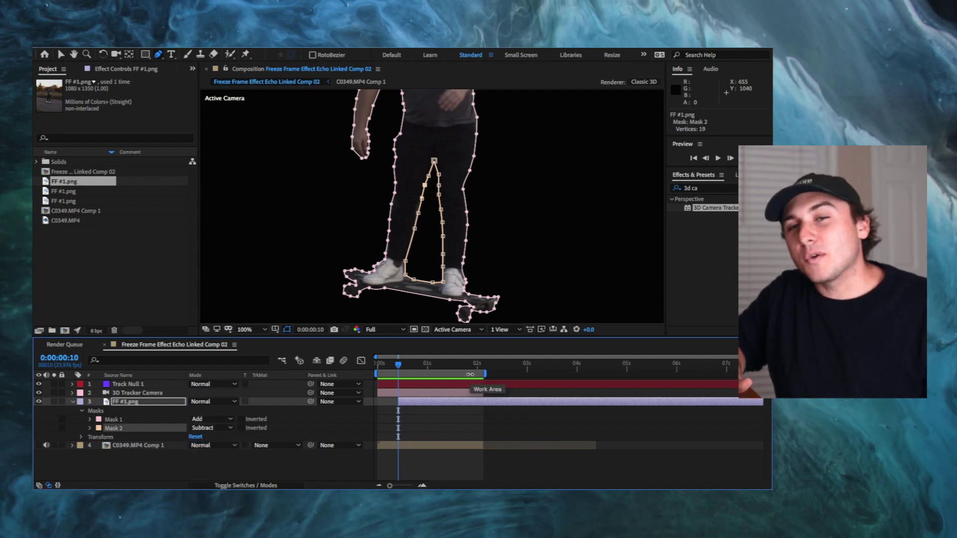
{"action": "key", "text": "shift+slash"}
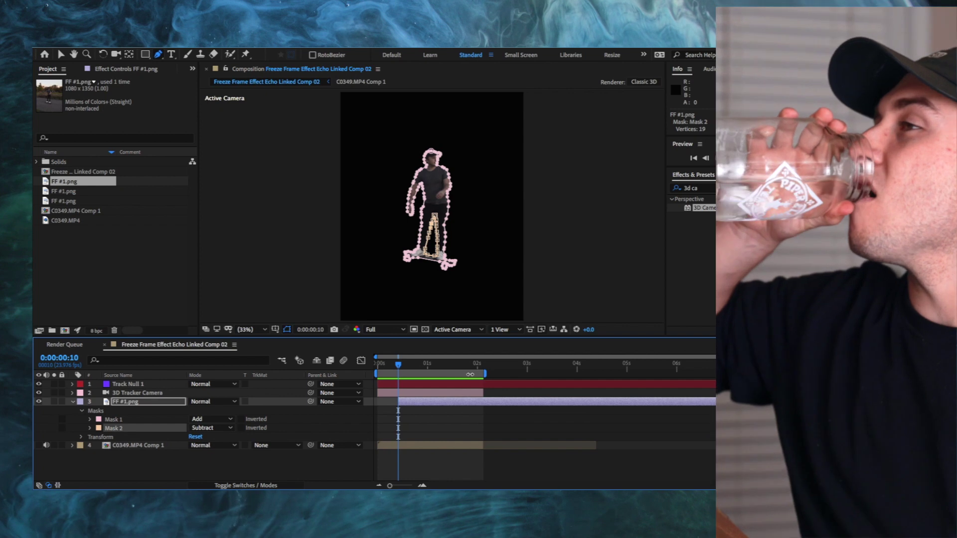
{"action": "left_click", "coordinate": [38, 445]}
Step: Show the layer switch columns and turn on the 3D Layer switch for FF #1.png
{"action": "left_click", "coordinate": [268, 486]}
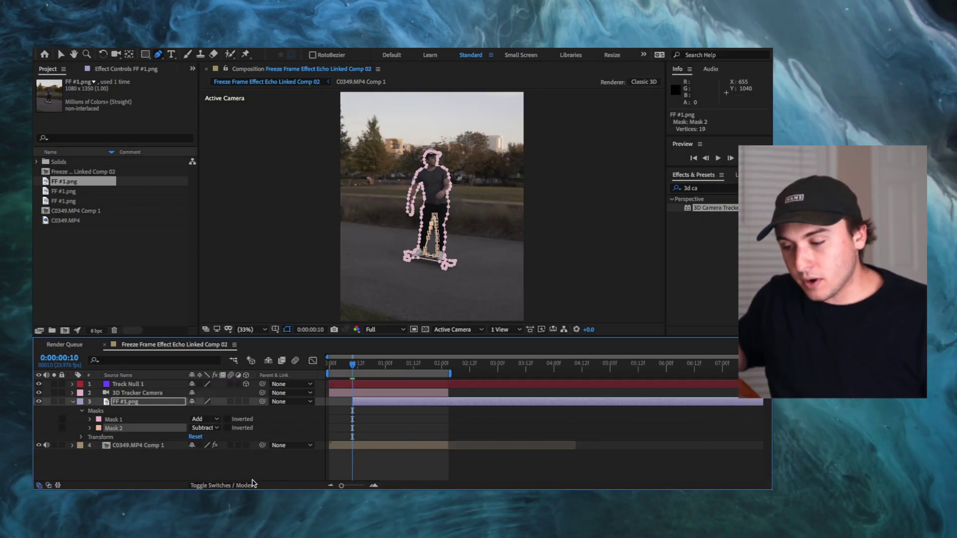
{"action": "left_click", "coordinate": [72, 402]}
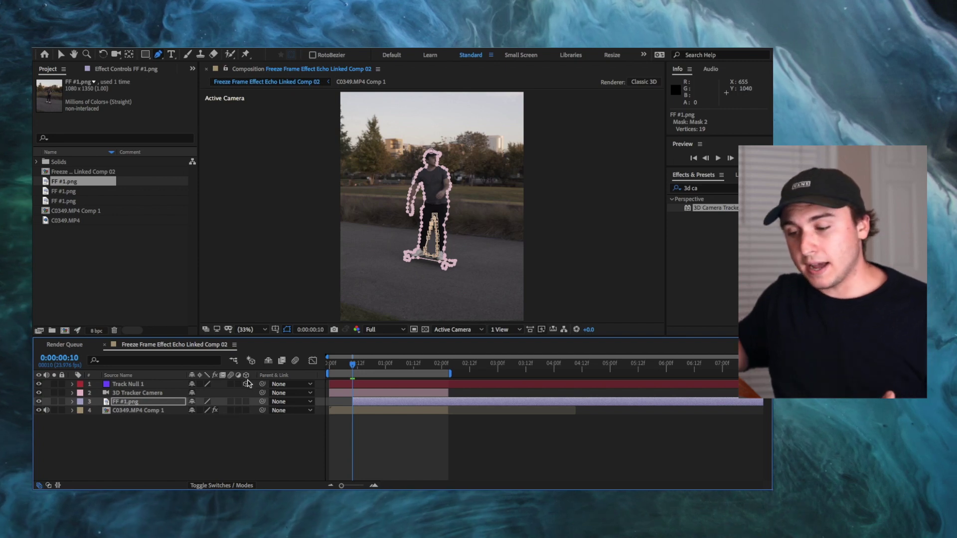
{"action": "left_click", "coordinate": [232, 486]}
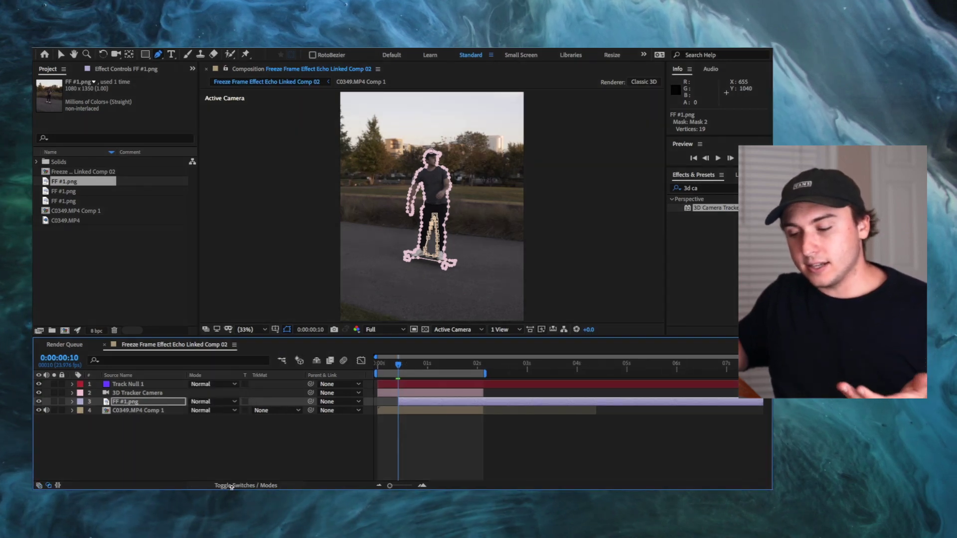
{"action": "left_click", "coordinate": [232, 487]}
{"action": "left_click", "coordinate": [234, 487]}
{"action": "left_click", "coordinate": [234, 487]}
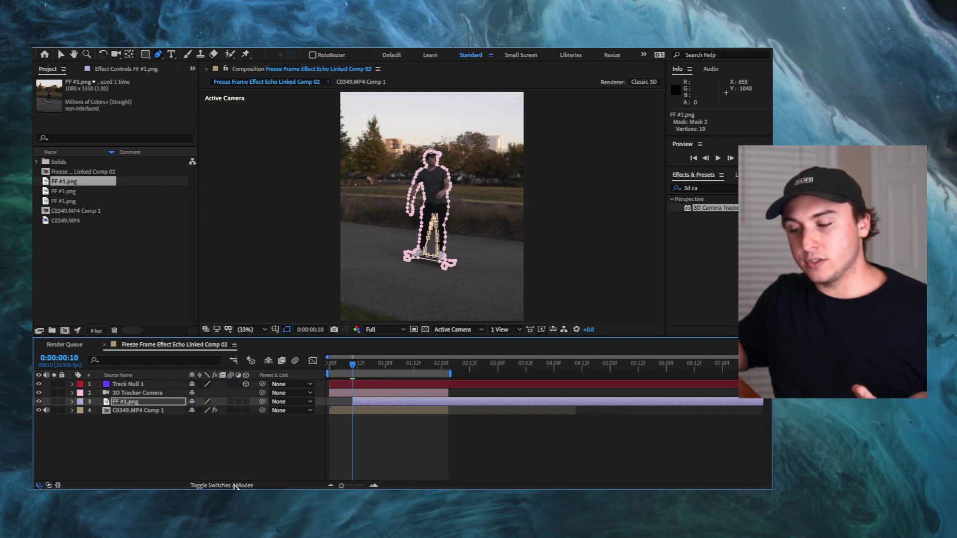
{"action": "left_click", "coordinate": [247, 402]}
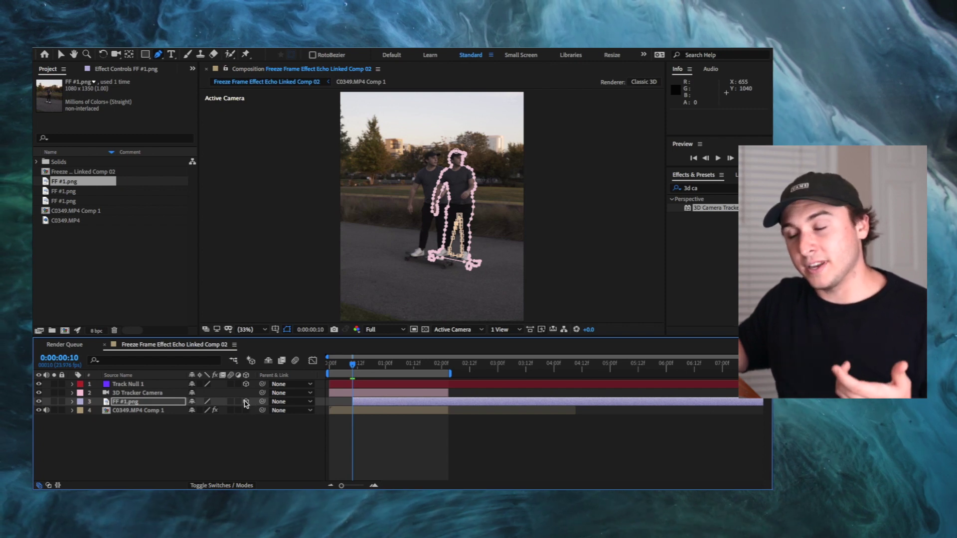
{"action": "left_click", "coordinate": [72, 402]}
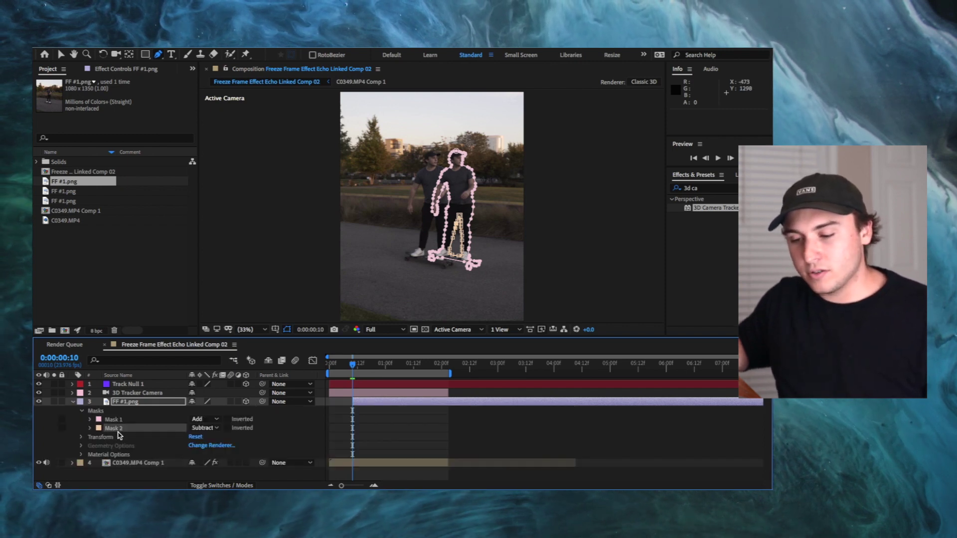
Step: Move FF #1.png to Position 395.0, 675.5, -0.4 so it lines up over the skater
{"action": "left_click", "coordinate": [81, 437]}
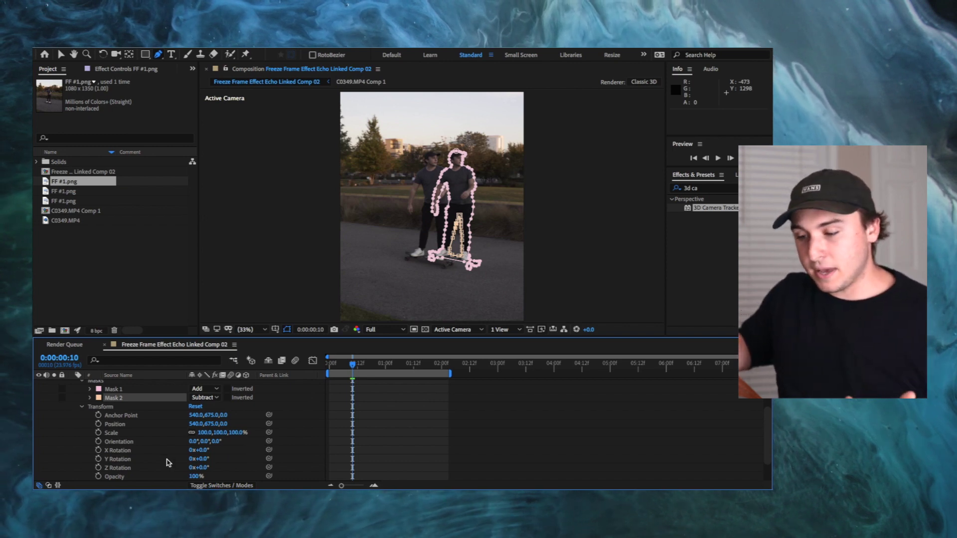
{"action": "scroll", "coordinate": [172, 452], "scroll_direction": "down", "scroll_amount": 1}
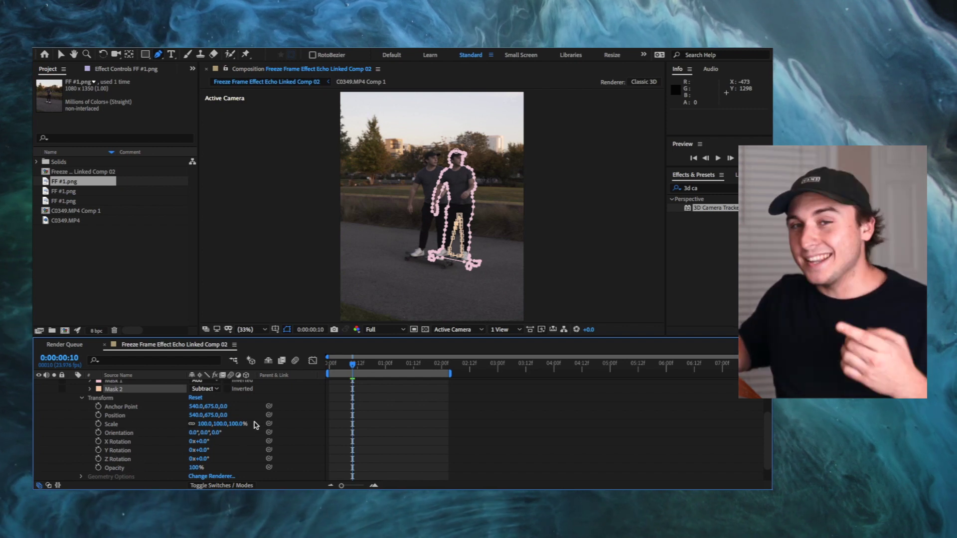
{"action": "key", "text": "v"}
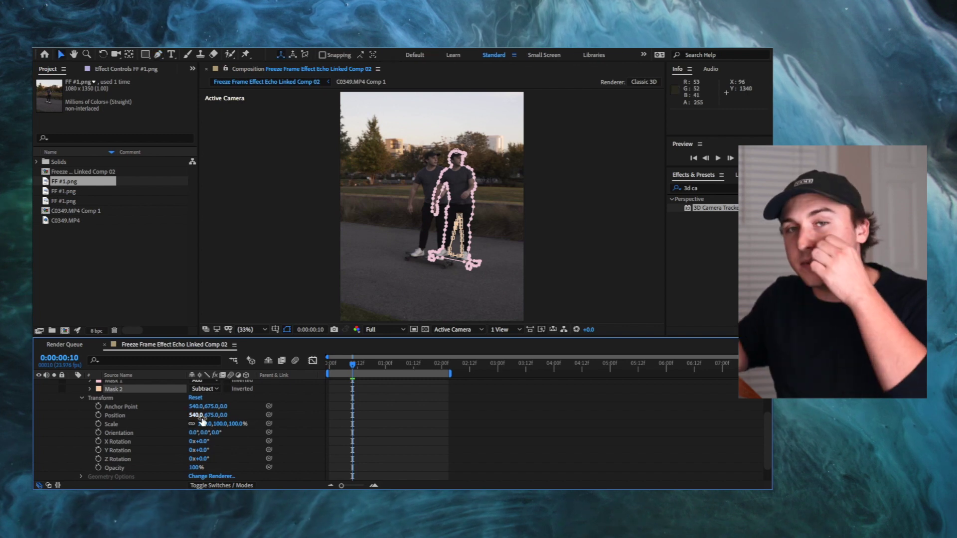
{"action": "left_click_drag", "start_coordinate": [199, 417], "coordinate": [138, 426]}
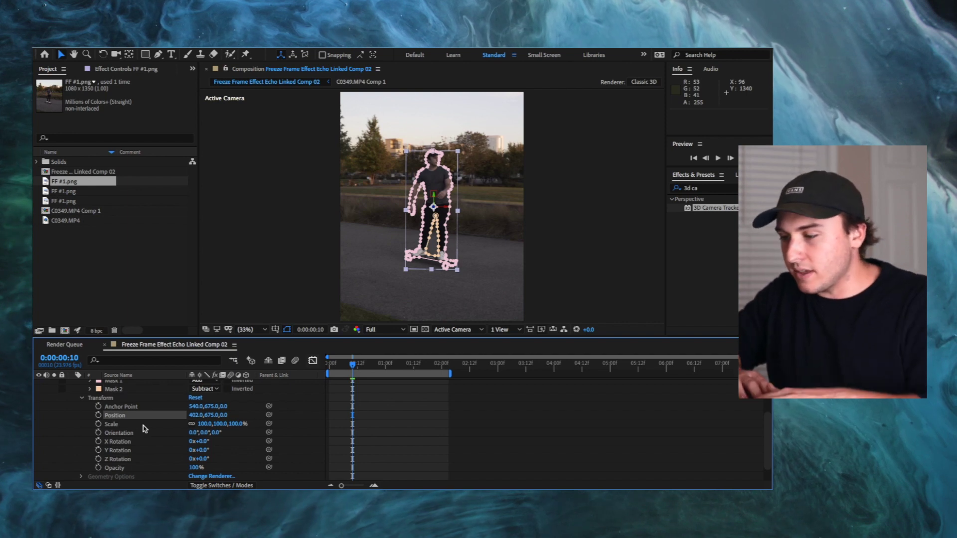
{"action": "scroll", "coordinate": [434, 172], "scroll_direction": "up", "scroll_amount": 5}
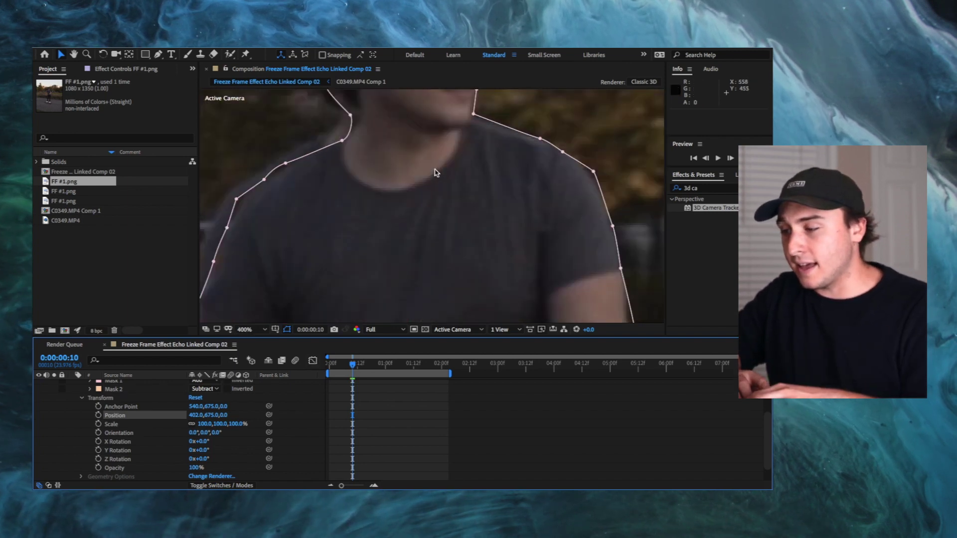
{"action": "scroll", "coordinate": [434, 173], "scroll_direction": "down", "scroll_amount": 4}
{"action": "scroll", "coordinate": [435, 173], "scroll_direction": "up", "scroll_amount": 2}
{"action": "key", "text": "h"}
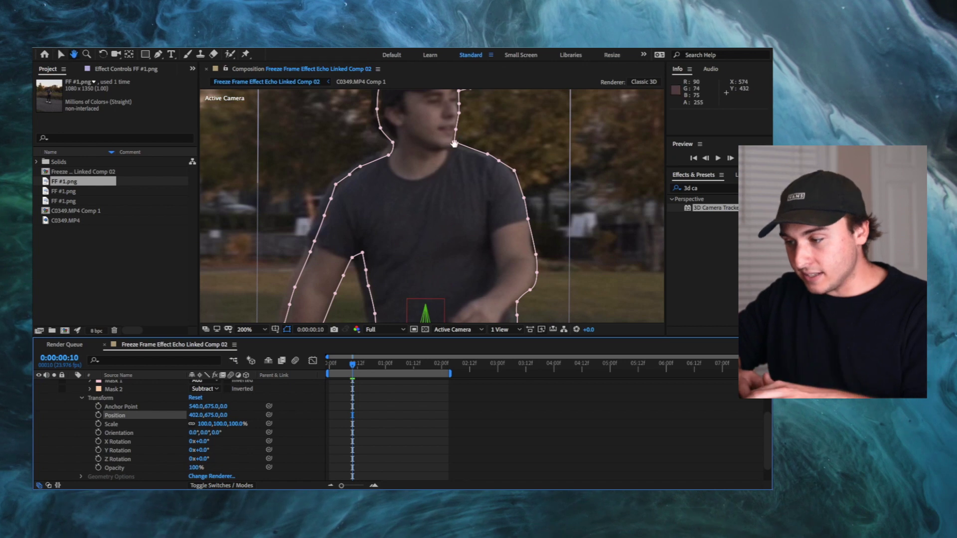
{"action": "left_click_drag", "start_coordinate": [454, 144], "coordinate": [519, 106]}
{"action": "key", "text": "v"}
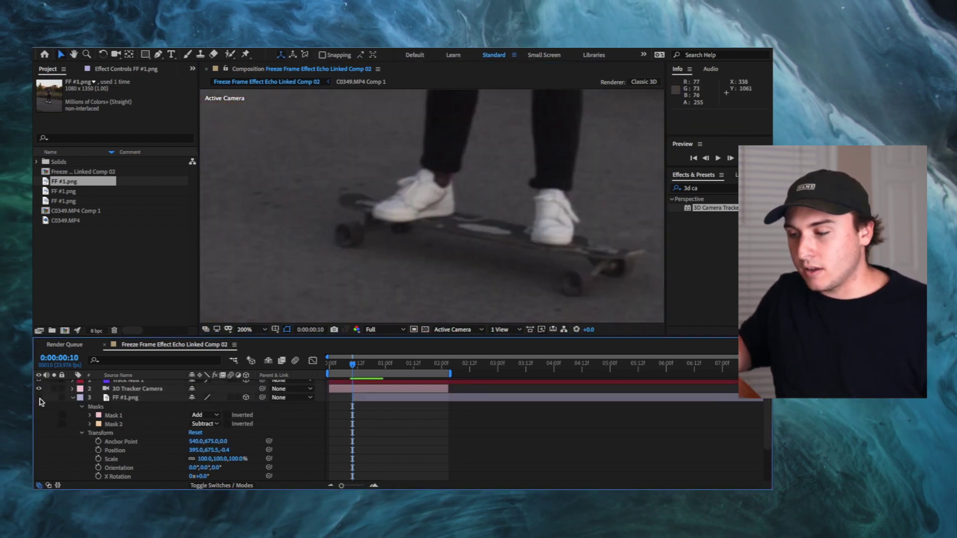
{"action": "left_click", "coordinate": [39, 397]}
Step: Select FF #1.png and toggle its visibility to compare the freeze-frame with the footage
{"action": "left_click", "coordinate": [38, 397]}
{"action": "left_click", "coordinate": [39, 397]}
{"action": "left_click", "coordinate": [39, 397]}
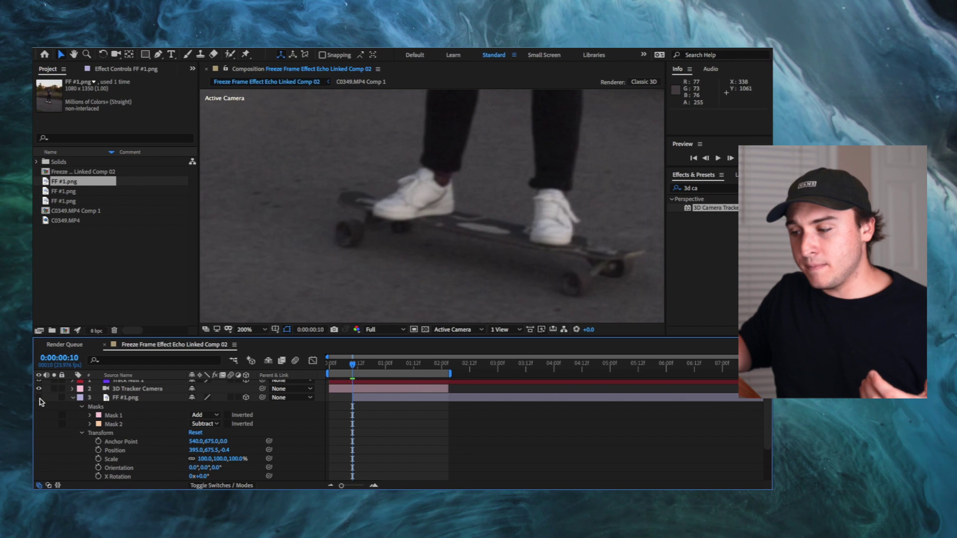
{"action": "left_click", "coordinate": [39, 397]}
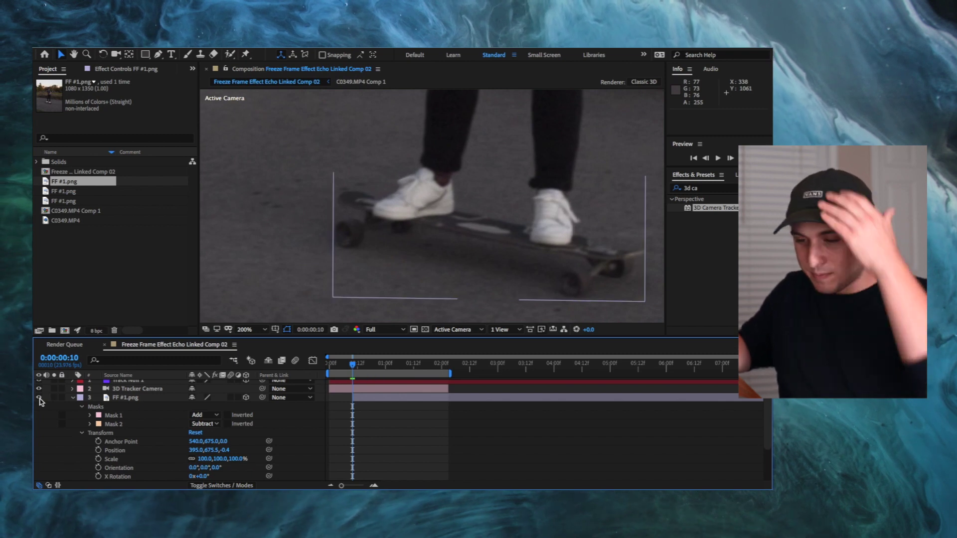
{"action": "left_click", "coordinate": [39, 399]}
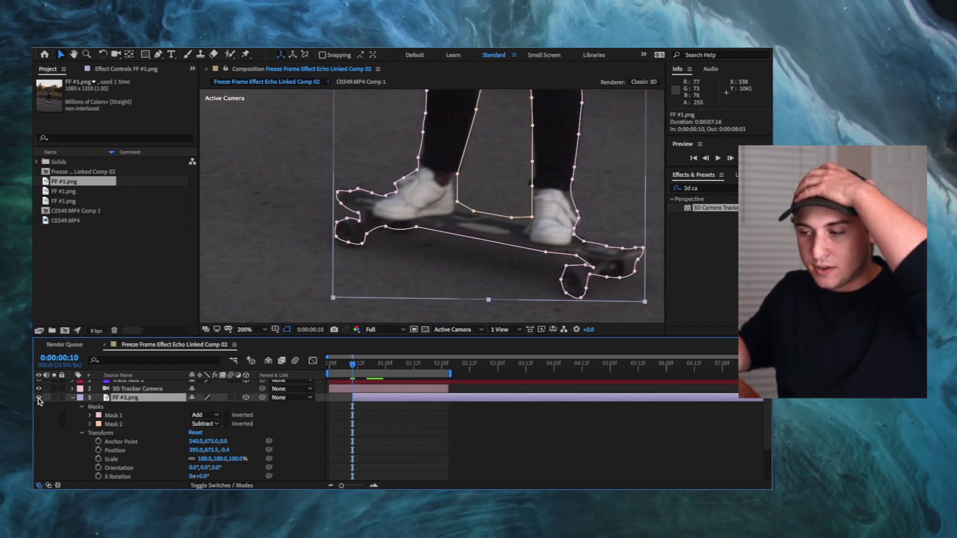
{"action": "left_click", "coordinate": [38, 397]}
{"action": "left_click", "coordinate": [39, 397]}
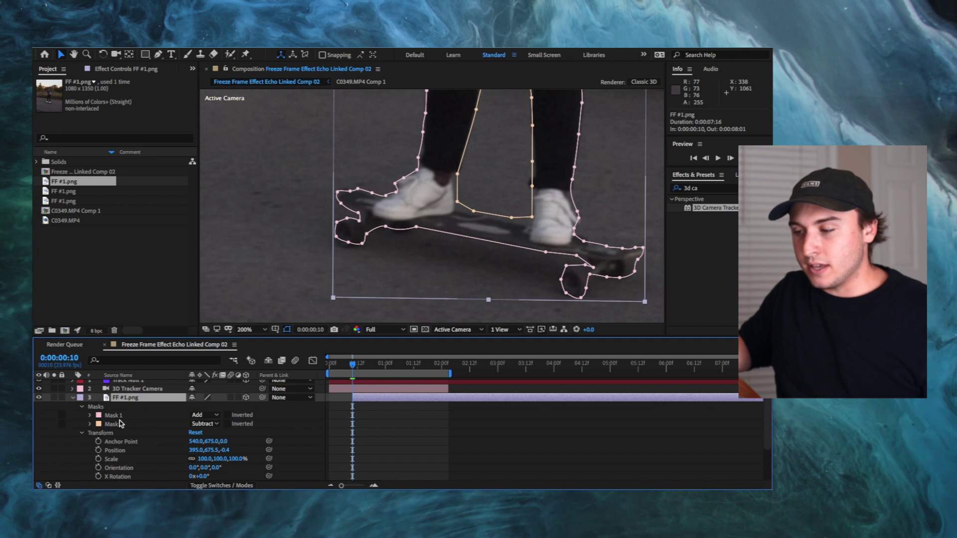
Step: Set the freeze-frame's Y Rotation to -2° to match the skater's angle
{"action": "scroll", "coordinate": [155, 445], "scroll_direction": "down", "scroll_amount": 1}
{"action": "scroll", "coordinate": [156, 445], "scroll_direction": "down", "scroll_amount": 3}
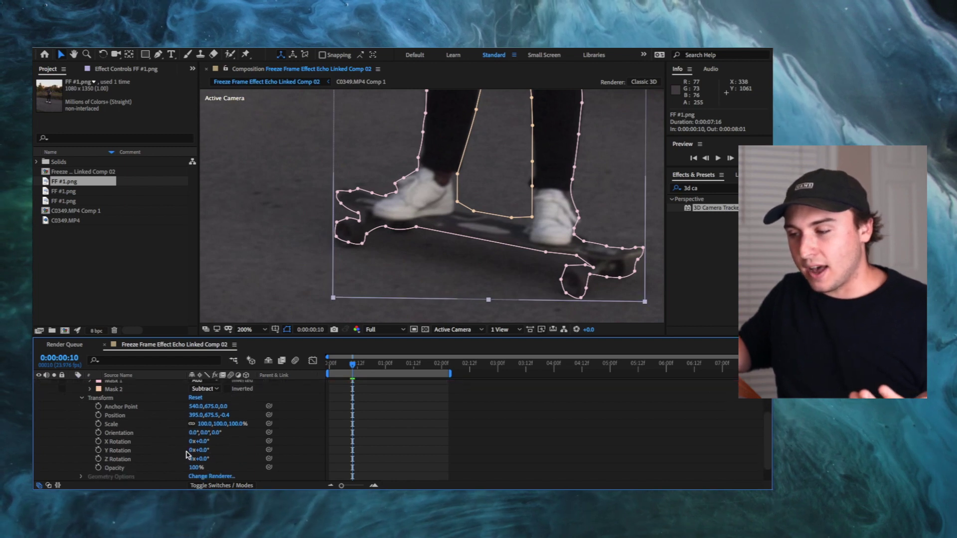
{"action": "left_click_drag", "start_coordinate": [197, 451], "coordinate": [209, 455]}
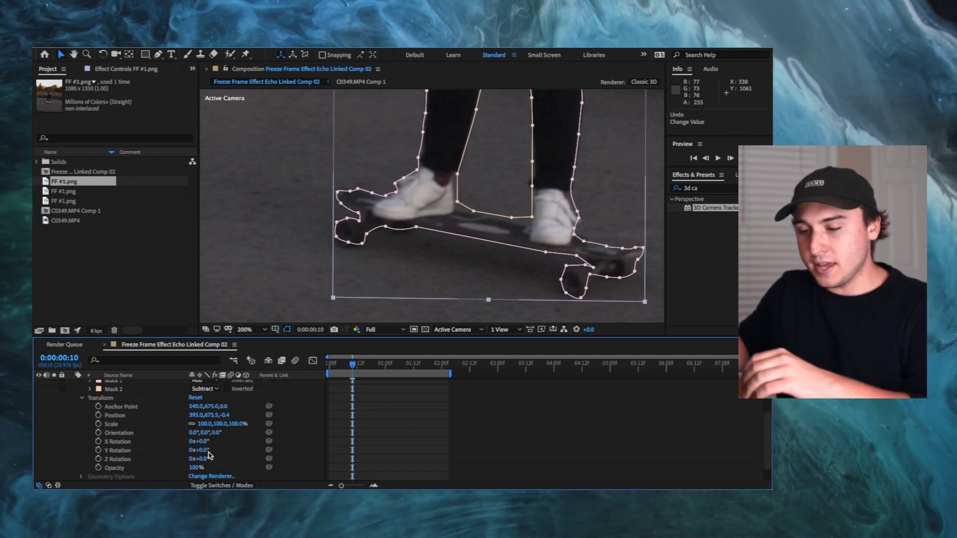
{"action": "left_click_drag", "start_coordinate": [203, 451], "coordinate": [202, 452]}
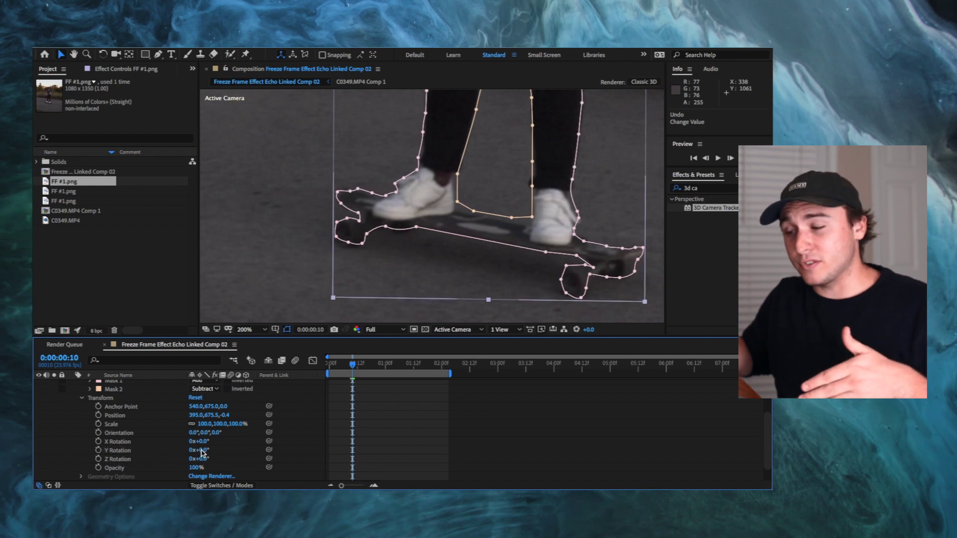
{"action": "key", "text": "Return"}
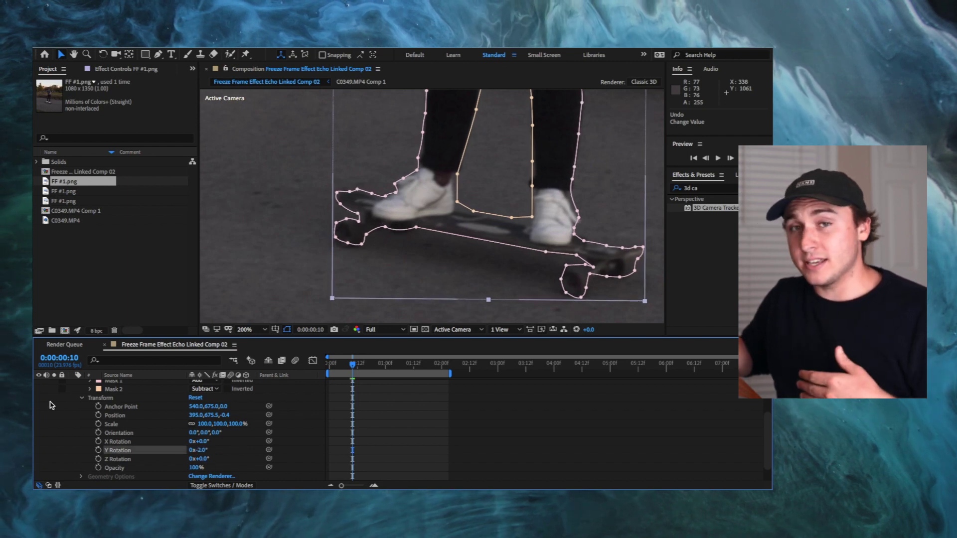
Step: Collapse the Masks group, recheck alignment by toggling the freeze-frame, and fit the frame in the viewer
{"action": "scroll", "coordinate": [64, 400], "scroll_direction": "up", "scroll_amount": 3}
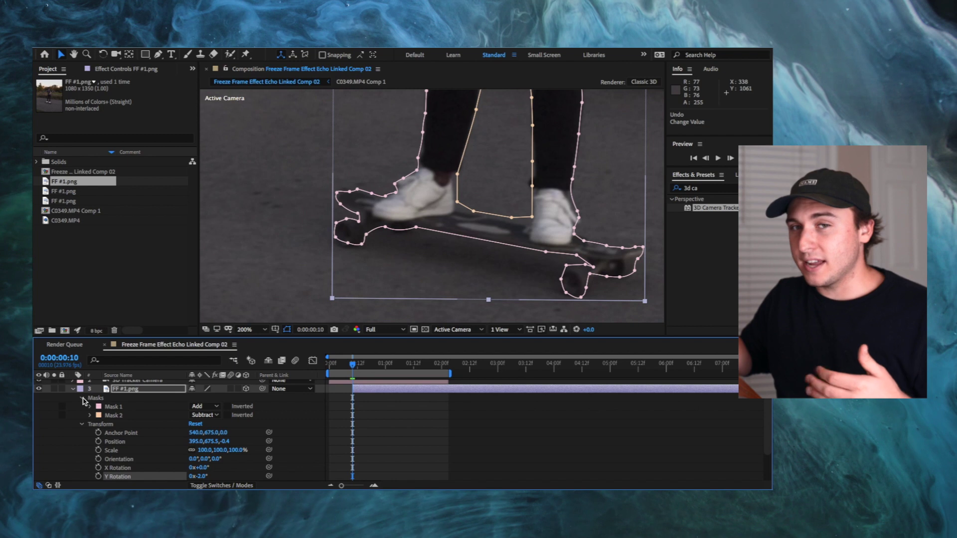
{"action": "left_click", "coordinate": [83, 399]}
{"action": "left_click", "coordinate": [39, 389]}
{"action": "left_click", "coordinate": [39, 389]}
{"action": "left_click", "coordinate": [40, 389]}
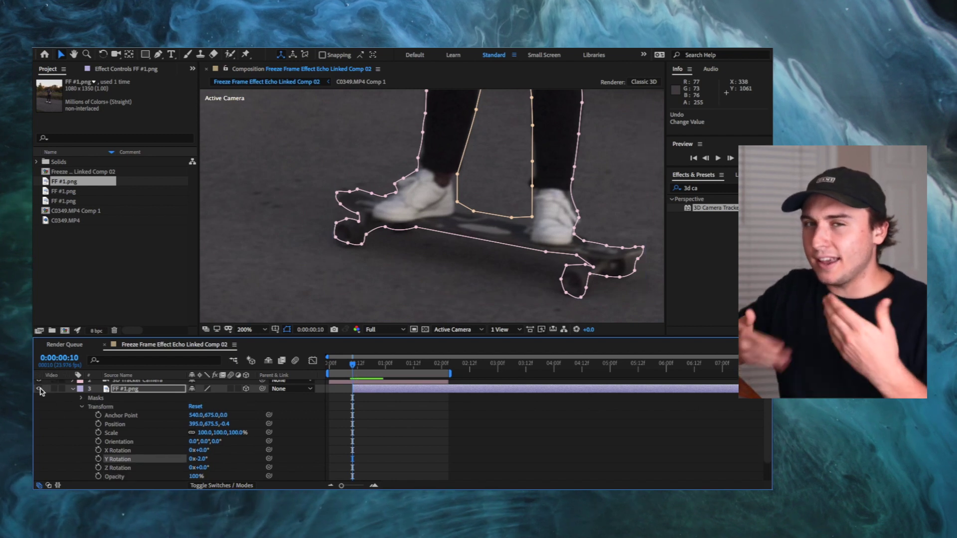
{"action": "left_click", "coordinate": [39, 389]}
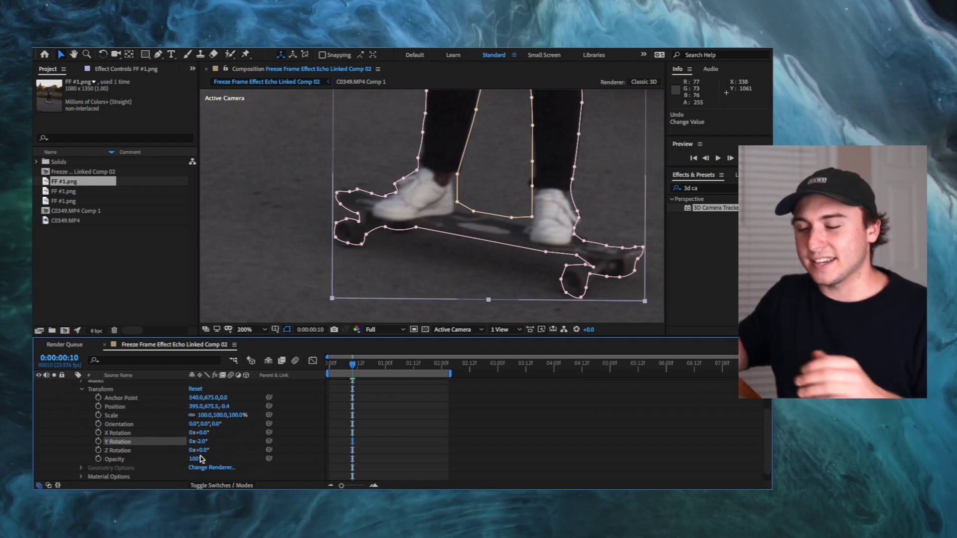
{"action": "left_click", "coordinate": [39, 389]}
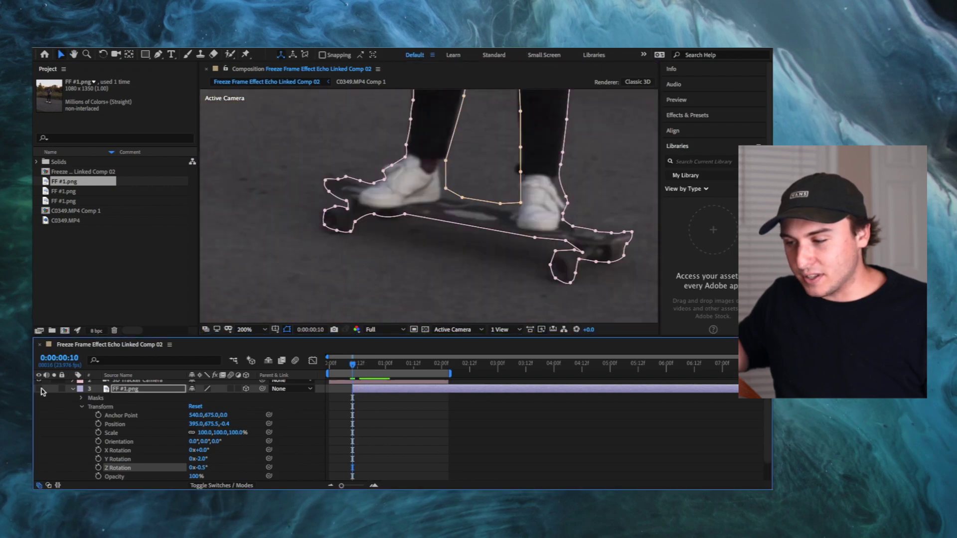
{"action": "left_click", "coordinate": [39, 389]}
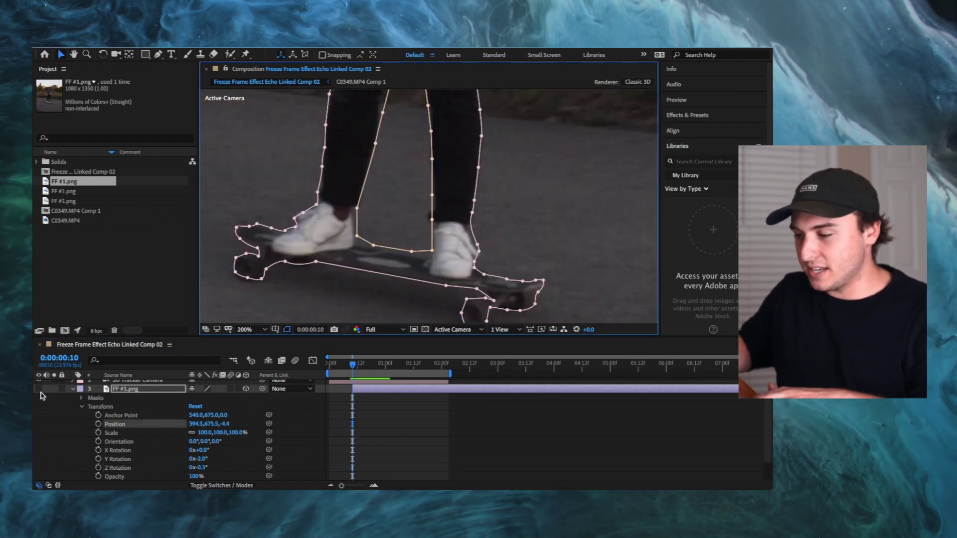
{"action": "key", "text": "shift+slash"}
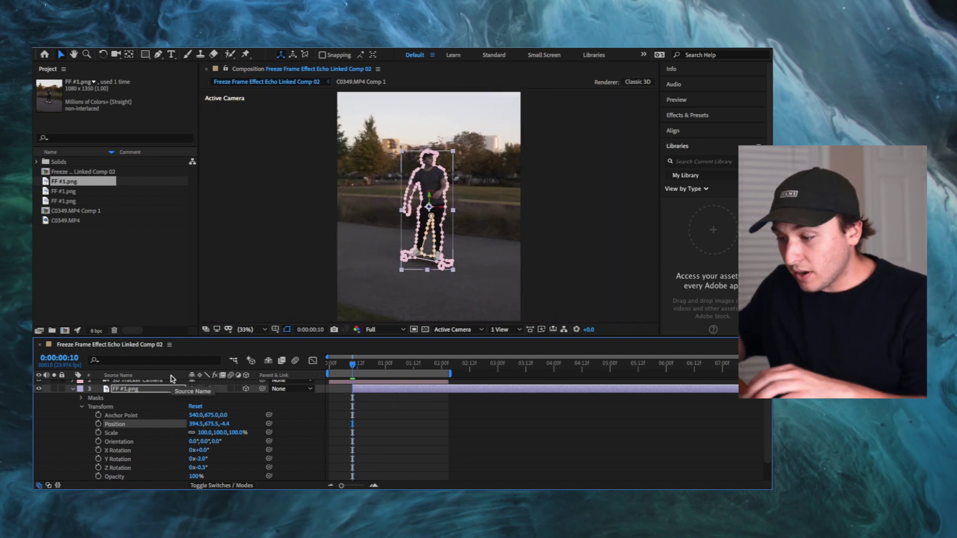
Step: Preview the composition showing the frozen echo beside the skater, then select all three layers
{"action": "key", "text": "space"}
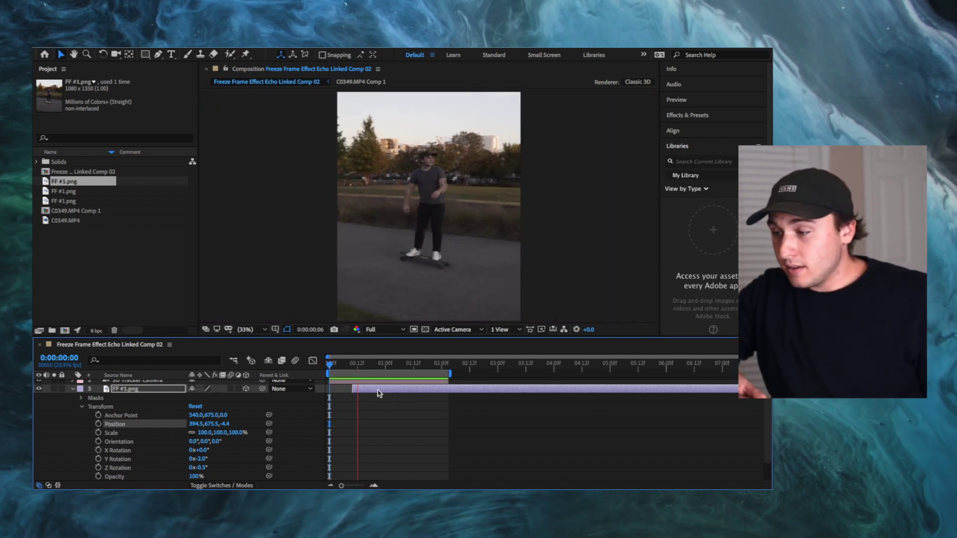
{"action": "key", "text": "space"}
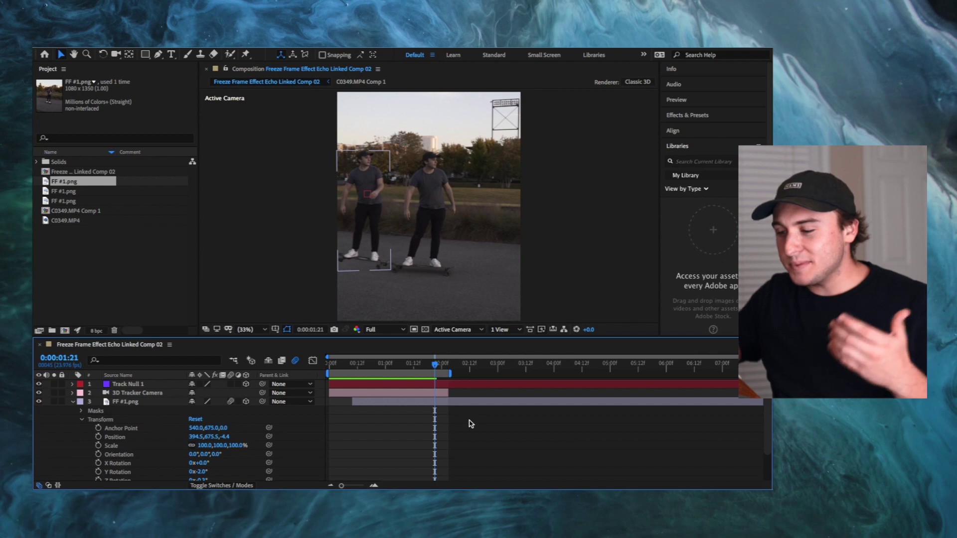
{"action": "scroll", "coordinate": [471, 424], "scroll_direction": "down", "scroll_amount": 1}
{"action": "key", "text": "ctrl+a"}
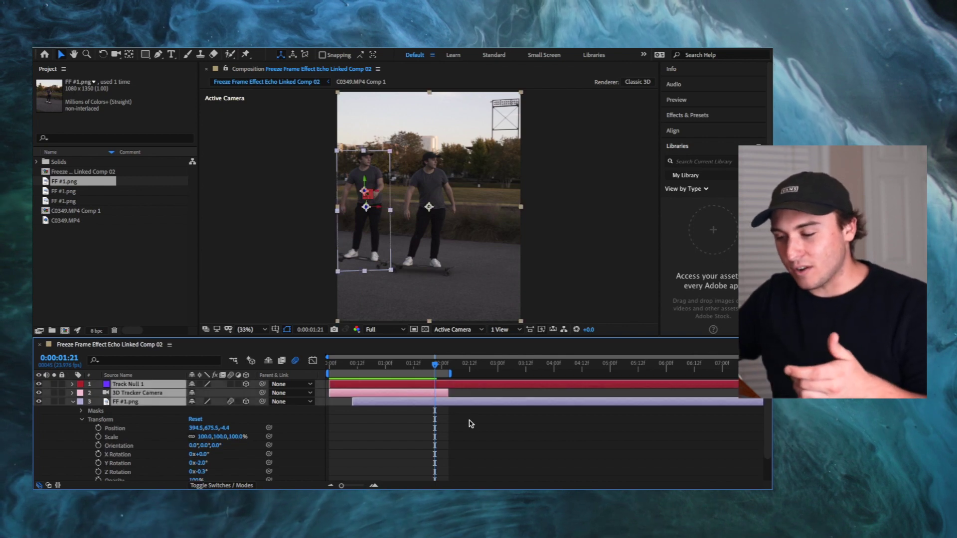
{"action": "right_click", "coordinate": [462, 398]}
Step: Pre-compose the three selected layers into Pre-comp 1 and return the playhead to the start
{"action": "left_click", "coordinate": [501, 443]}
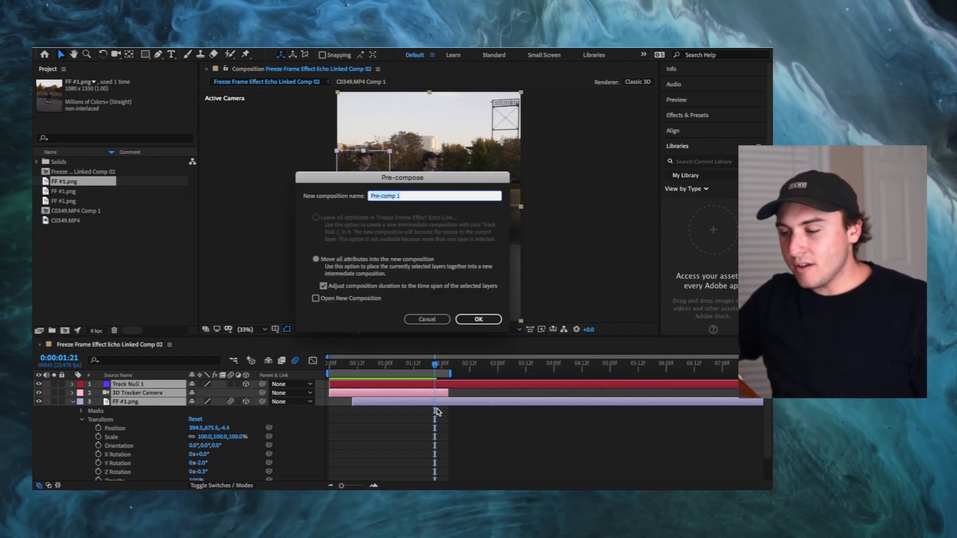
{"action": "left_click", "coordinate": [478, 320]}
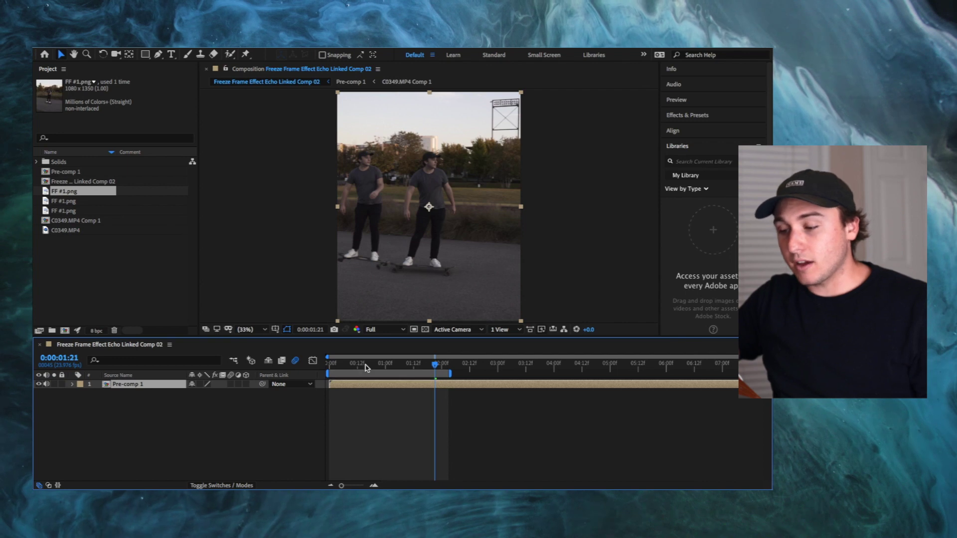
{"action": "left_click_drag", "start_coordinate": [365, 367], "coordinate": [330, 364]}
Step: Time-stretch Pre-comp 1 to 30% so it lasts 0:00:02:06, then preview it
{"action": "right_click", "coordinate": [352, 386]}
{"action": "mouse_move", "coordinate": [399, 420]}
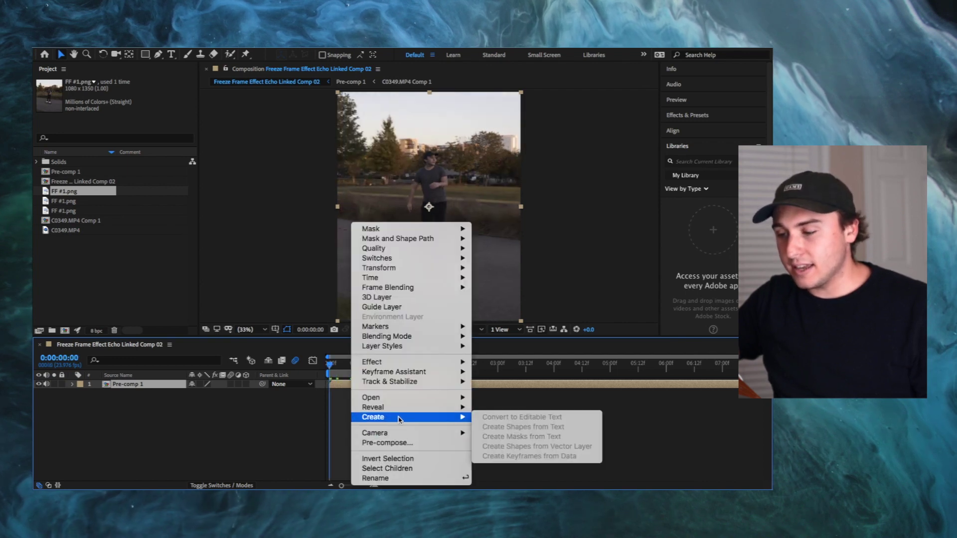
{"action": "mouse_move", "coordinate": [406, 277]}
{"action": "left_click", "coordinate": [524, 298]}
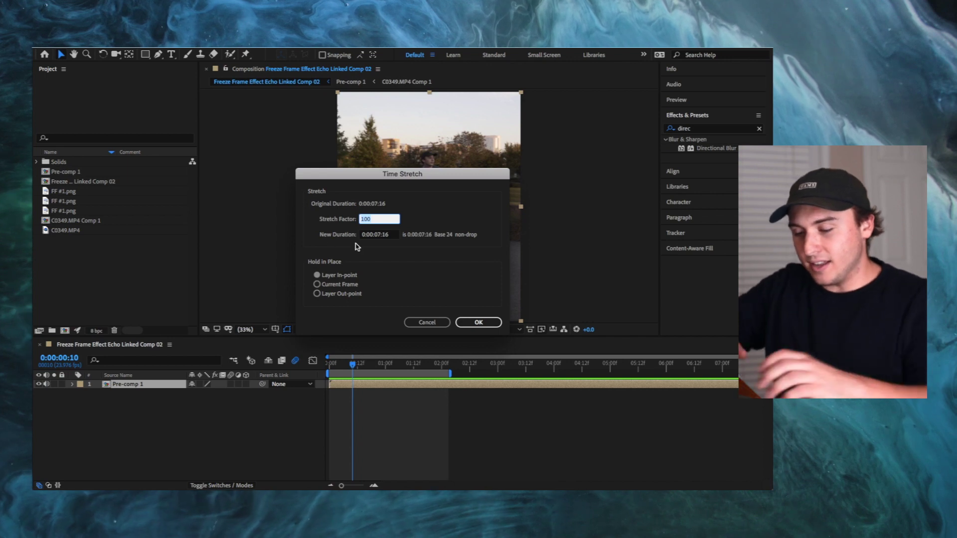
{"action": "type", "text": "30"}
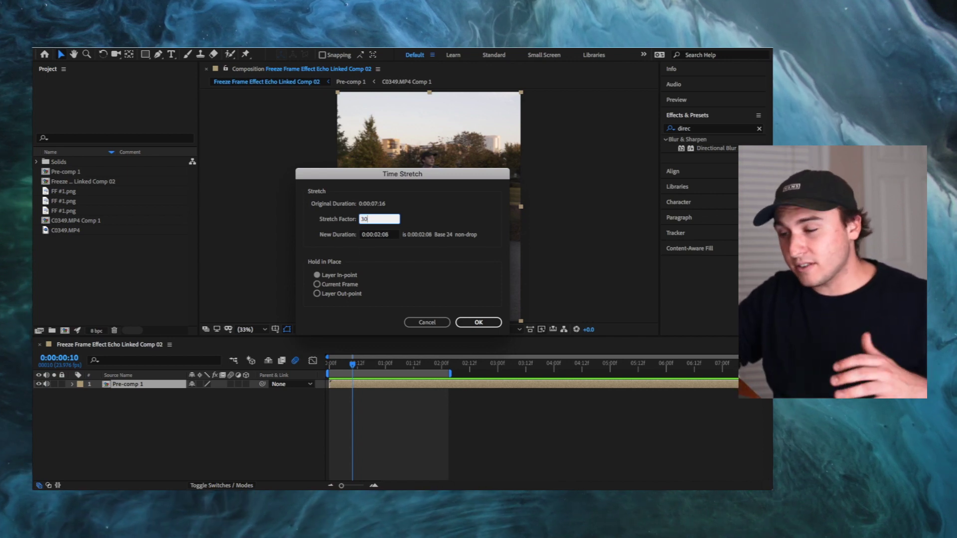
{"action": "key", "text": "Return"}
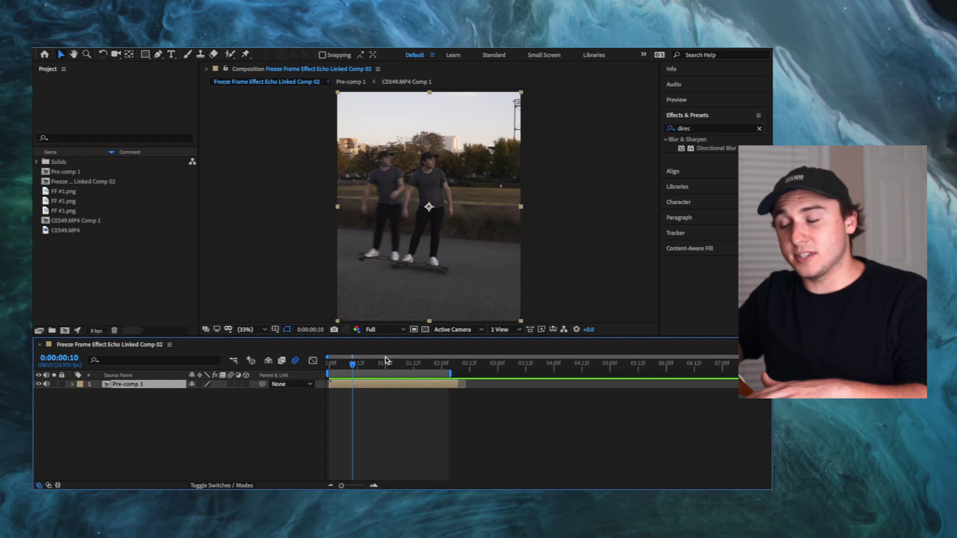
{"action": "key", "text": "space"}
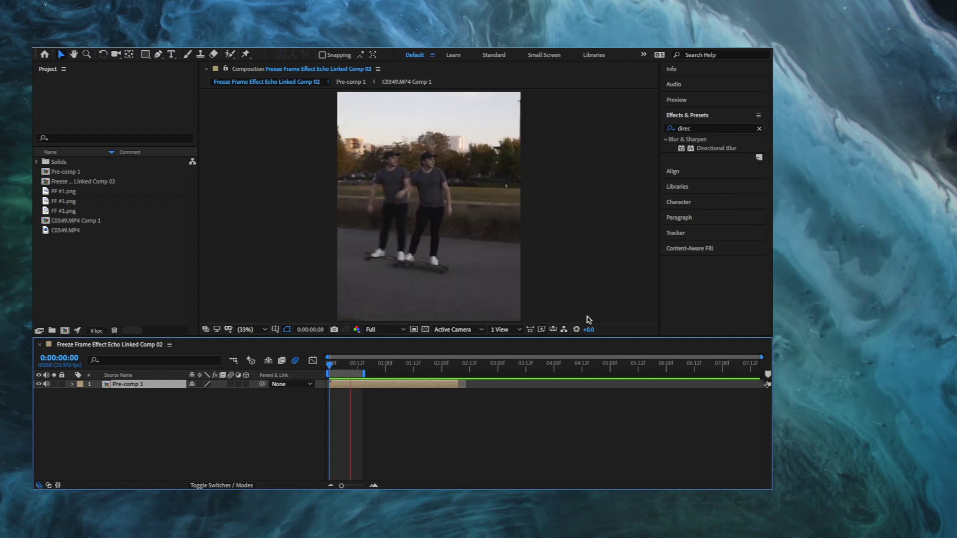